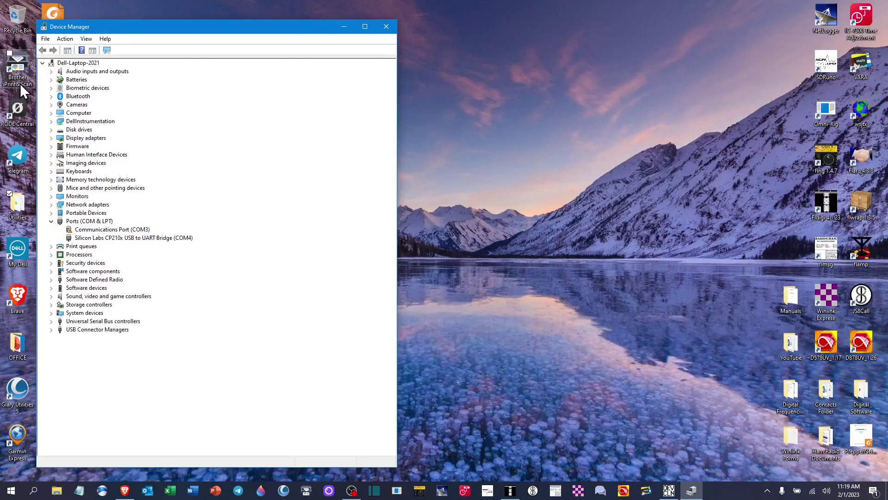
- Show hidden devices and set the Silicon Labs CP210x USB to UART Bridge (COM4) port to 19200 bits per second
left_click(87, 40)
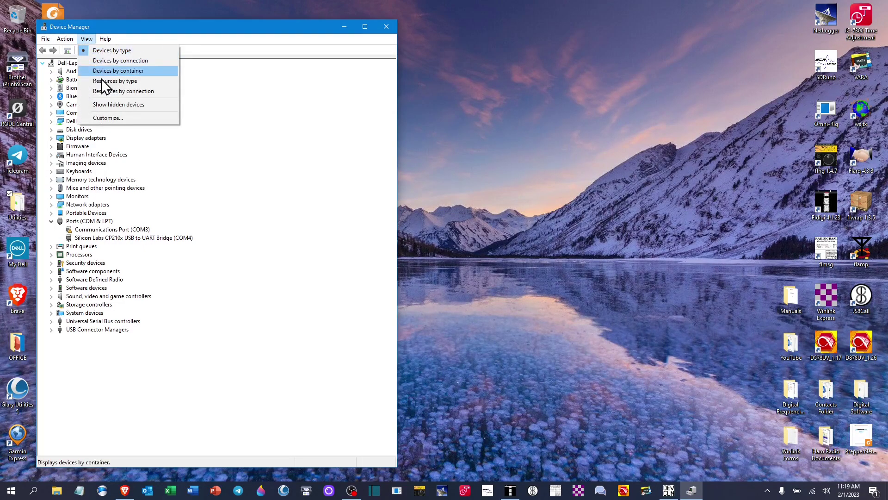
left_click(113, 104)
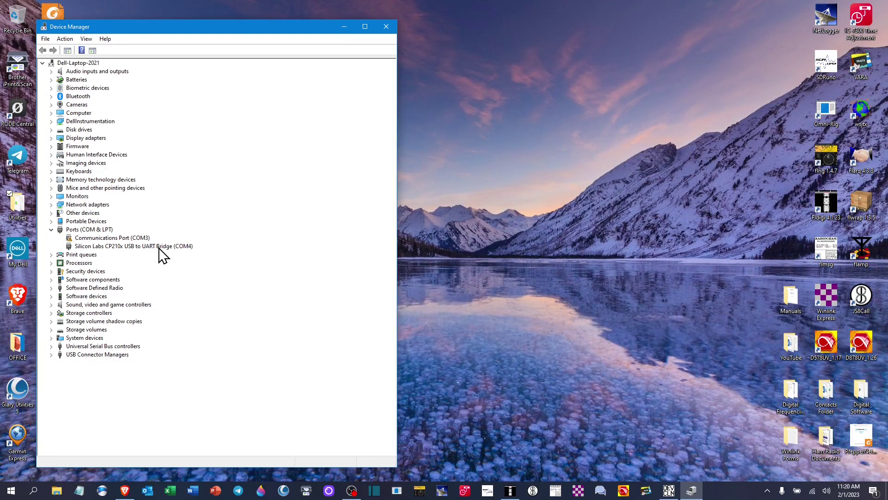
right_click(159, 249)
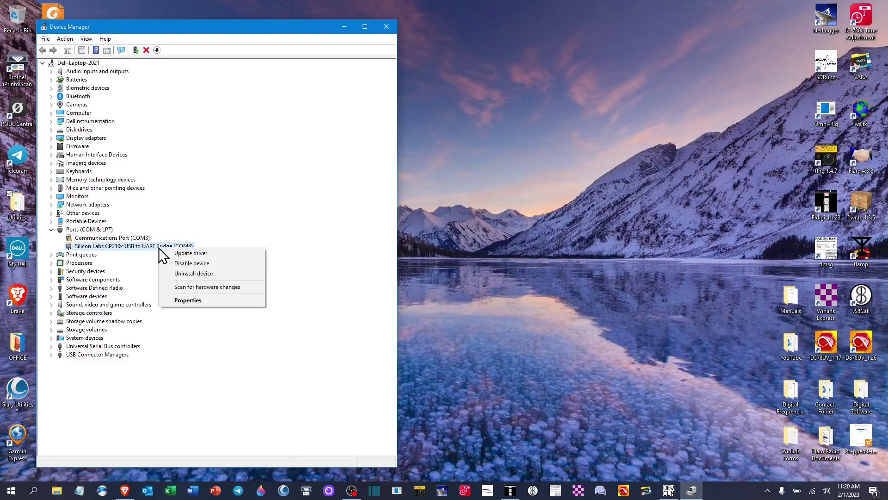
left_click(193, 301)
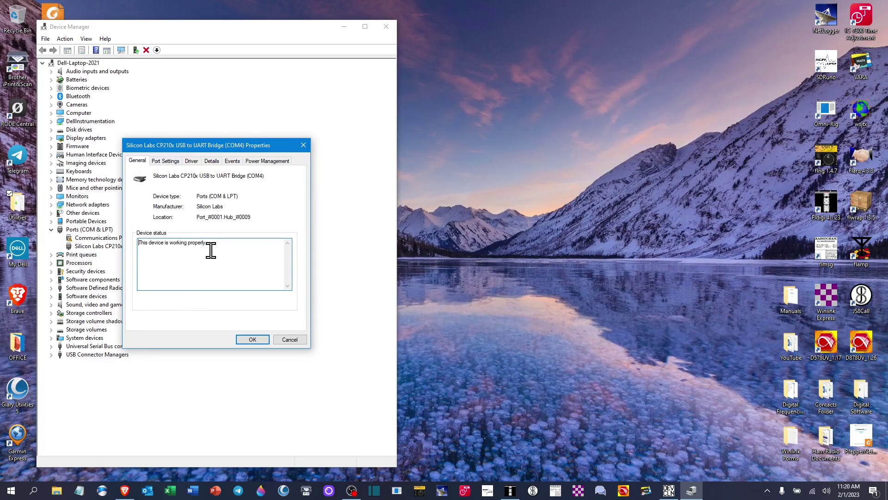
left_click(173, 162)
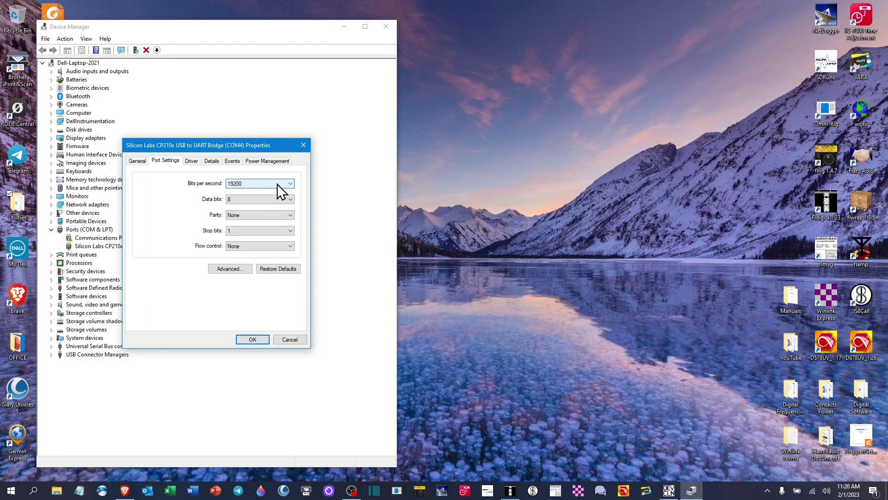
left_click(291, 183)
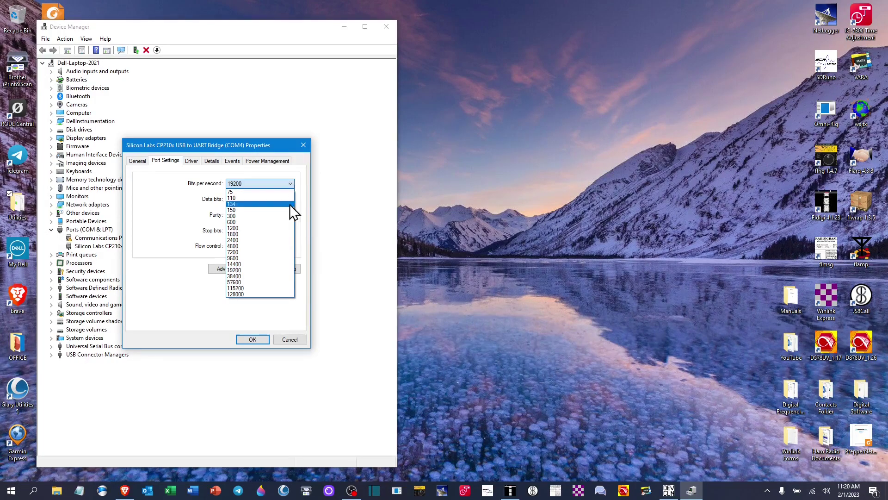
left_click(269, 271)
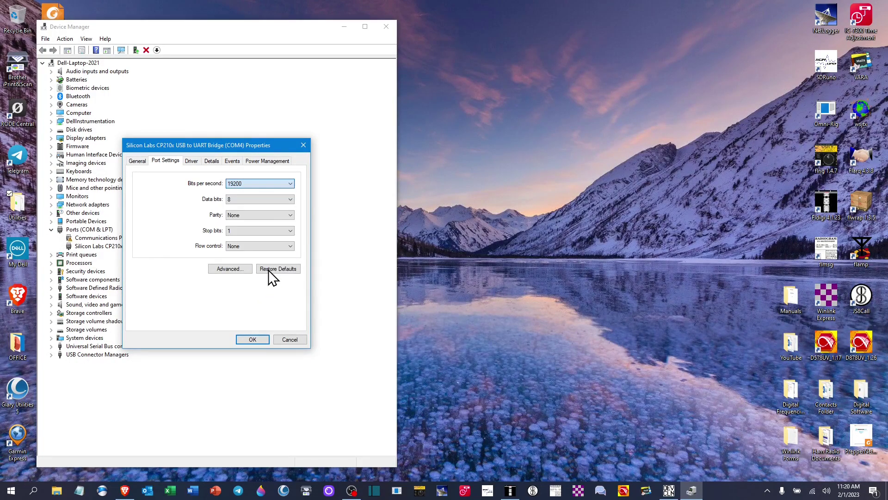
left_click(253, 340)
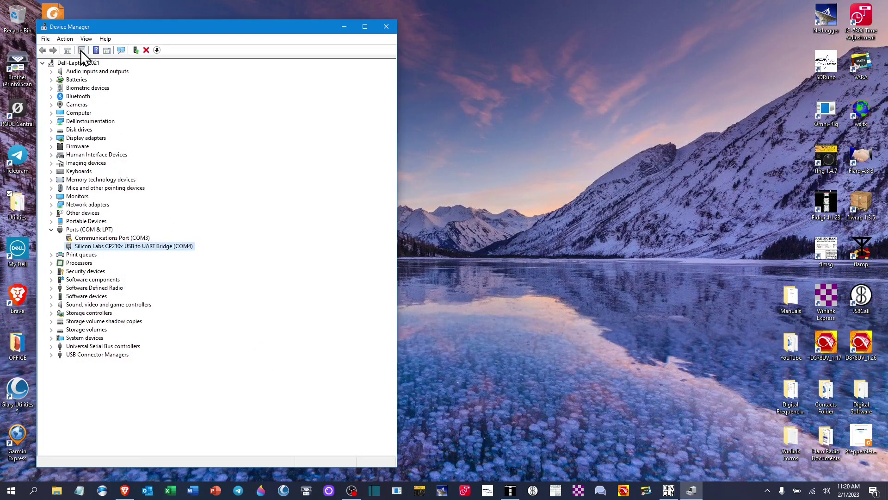
- Inspect the devices under Audio inputs and outputs and under Sound, video and game controllers, and minimize Device Manager
left_click(51, 71)
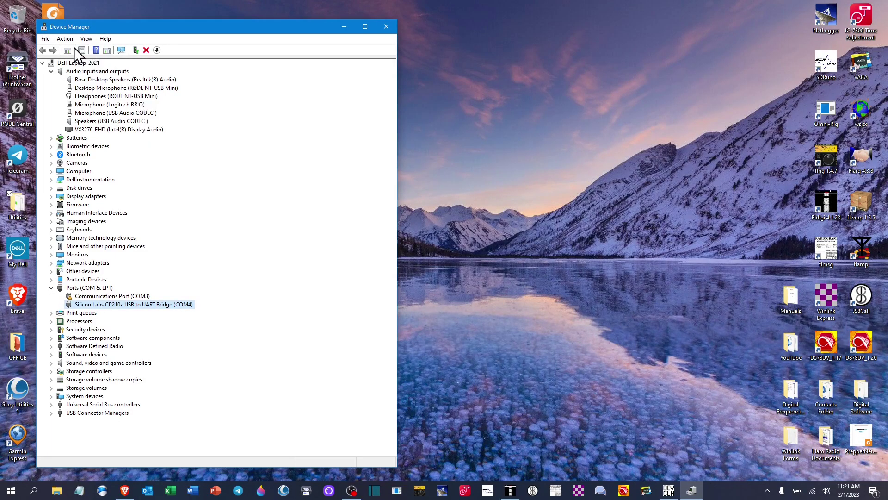
left_click(87, 39)
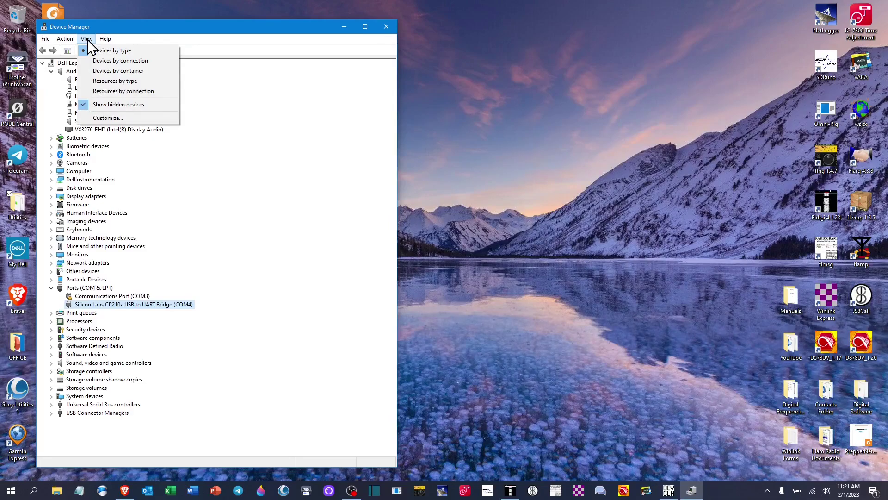
left_click(261, 113)
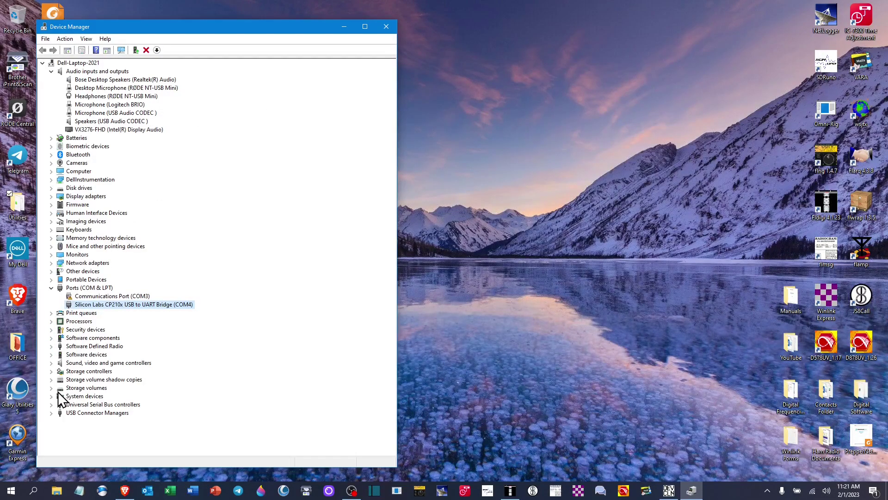
left_click(52, 363)
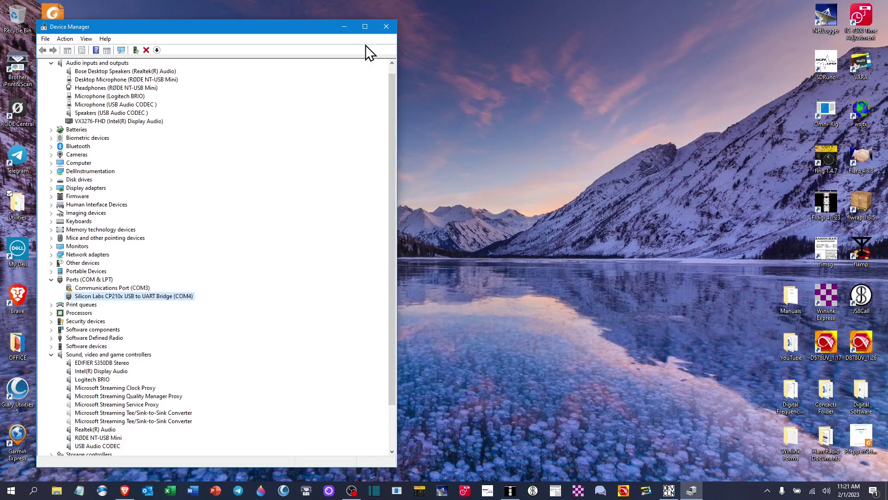
left_click(346, 27)
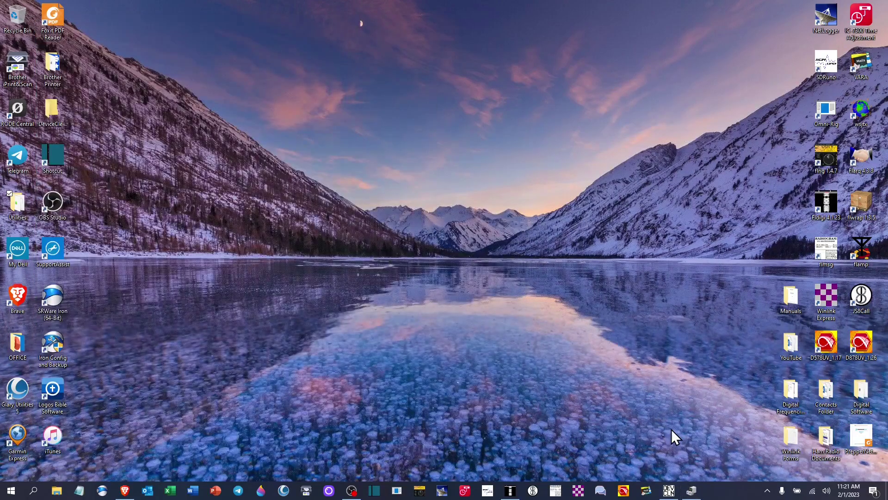
- Look at Device Cleanup Tool, and review its MajorGeeks download page and the Norton Safe Web report for majorgeeks.com in the browser
left_click(666, 490)
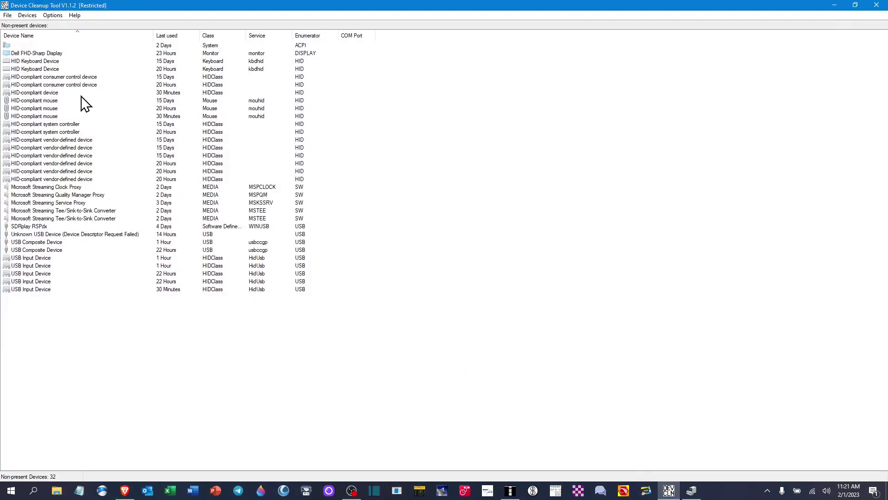
mouse_move(130, 496)
left_click(126, 491)
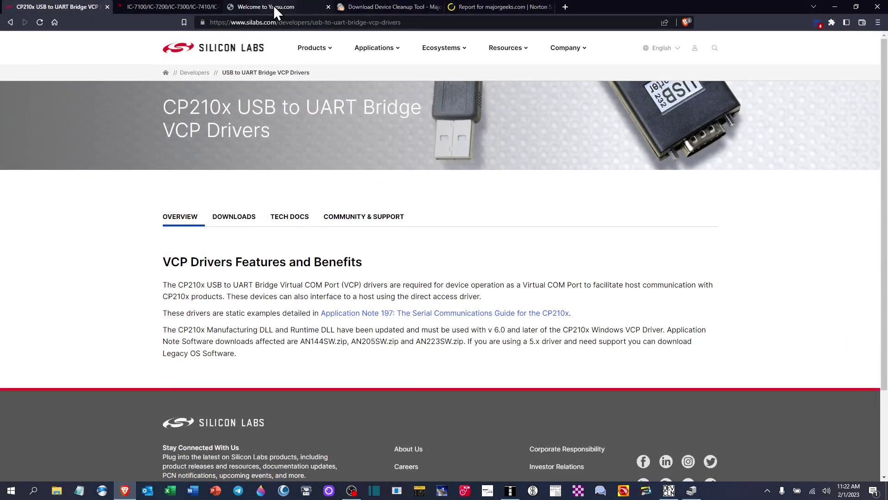
left_click(374, 4)
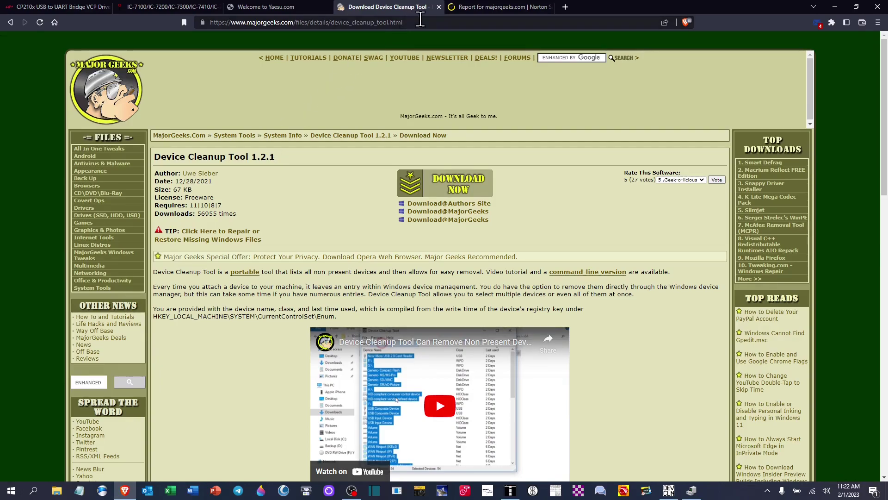
left_click(479, 5)
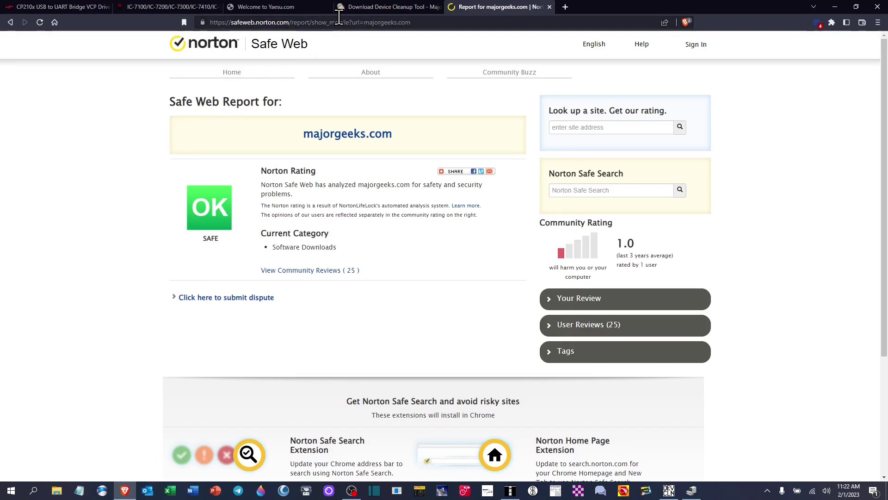
left_click(367, 6)
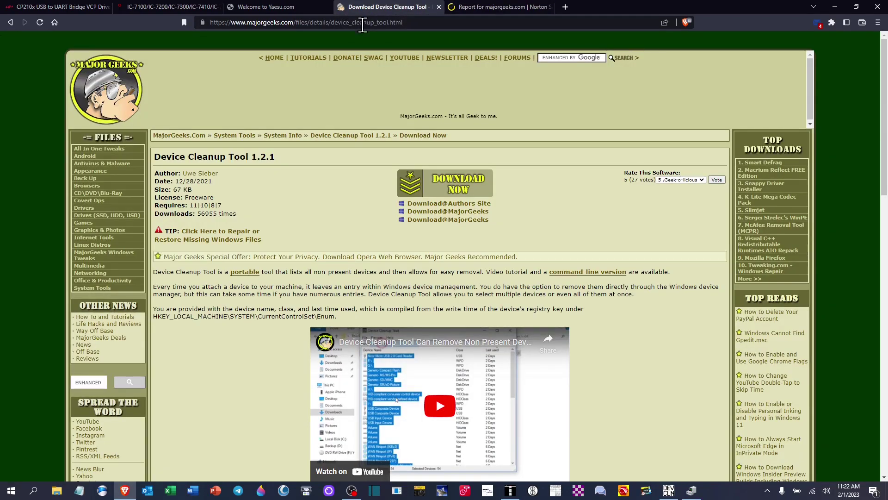
- Switch to Device Cleanup Tool and restart it as administrator
left_click(669, 493)
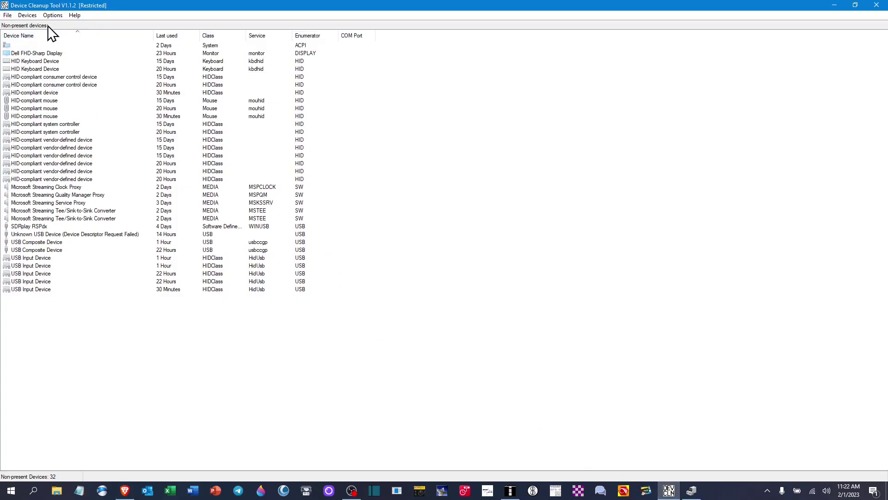
left_click(8, 15)
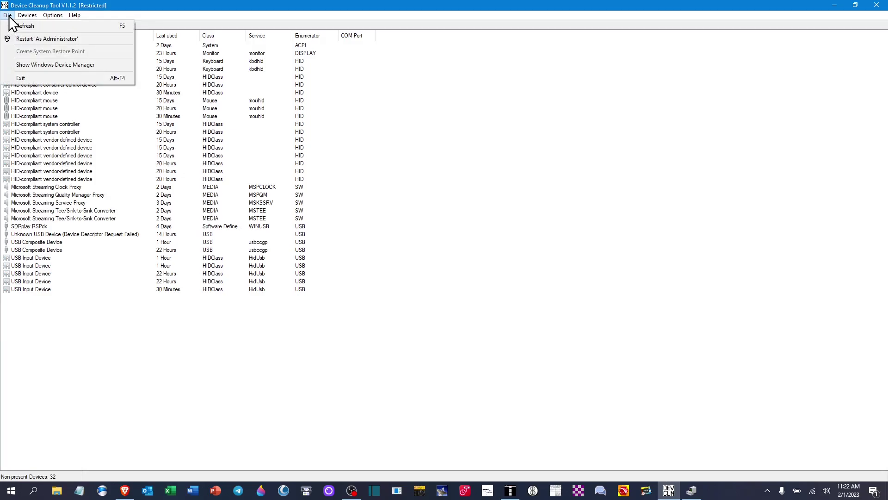
left_click(27, 40)
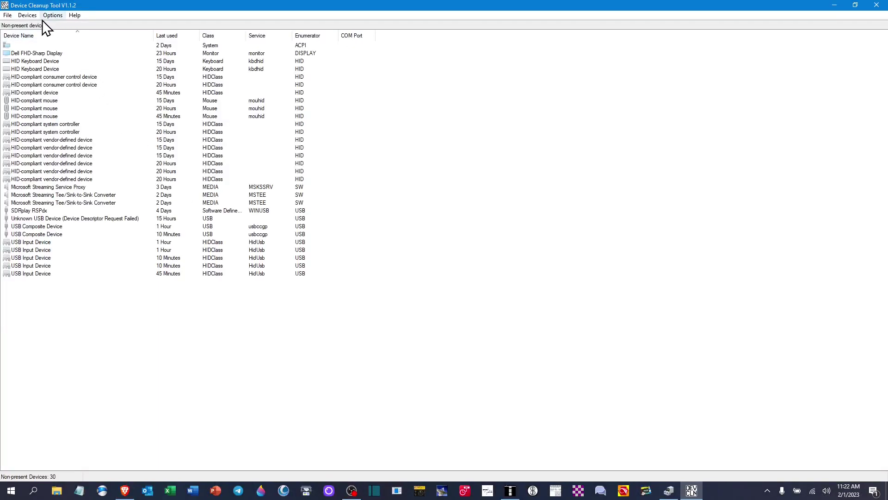
- Remove all listed non-present devices and close Device Cleanup Tool
left_click(8, 15)
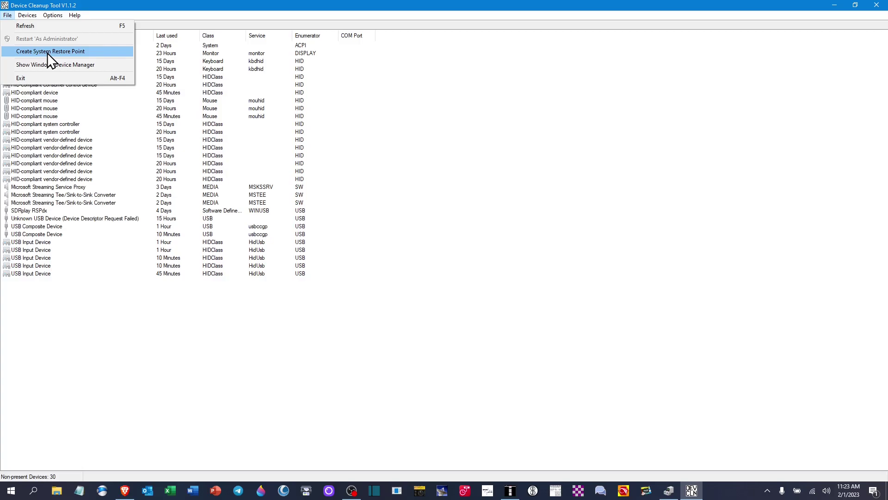
mouse_move(22, 16)
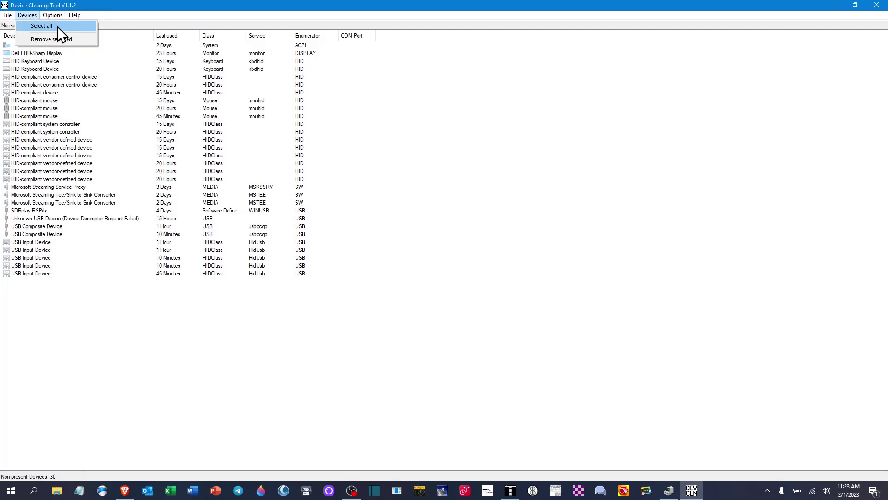
left_click(58, 27)
left_click(27, 17)
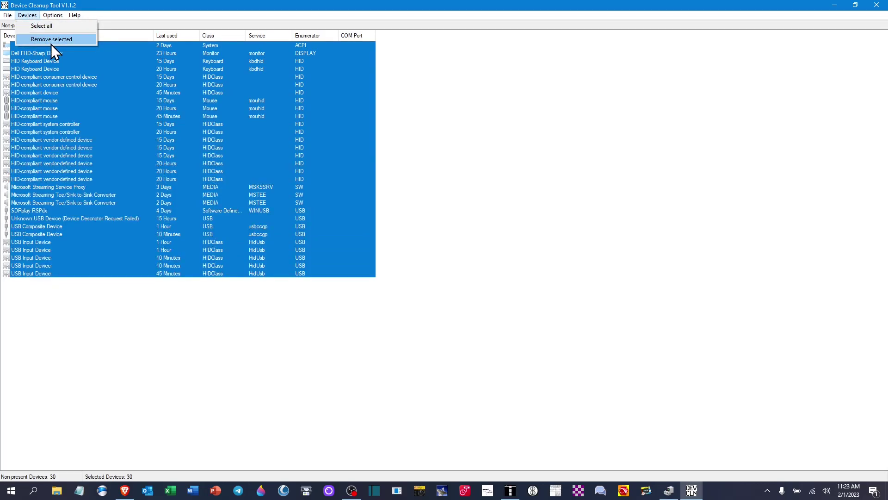
left_click(51, 40)
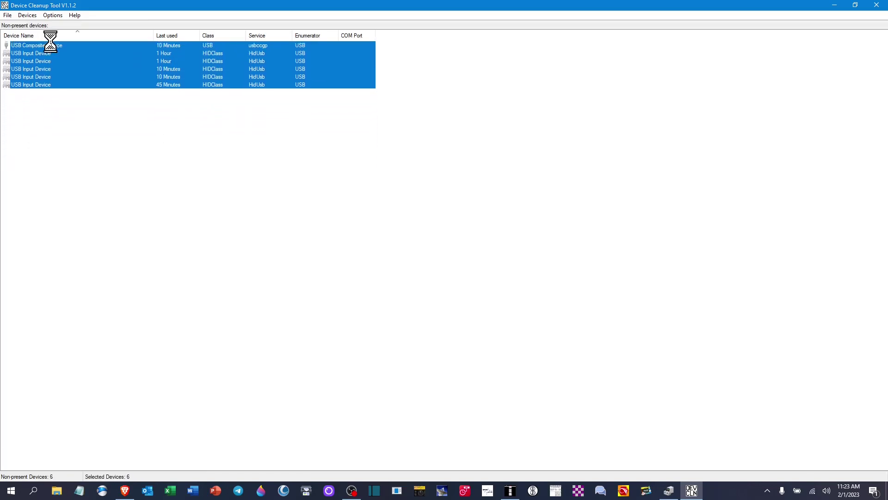
left_click(877, 6)
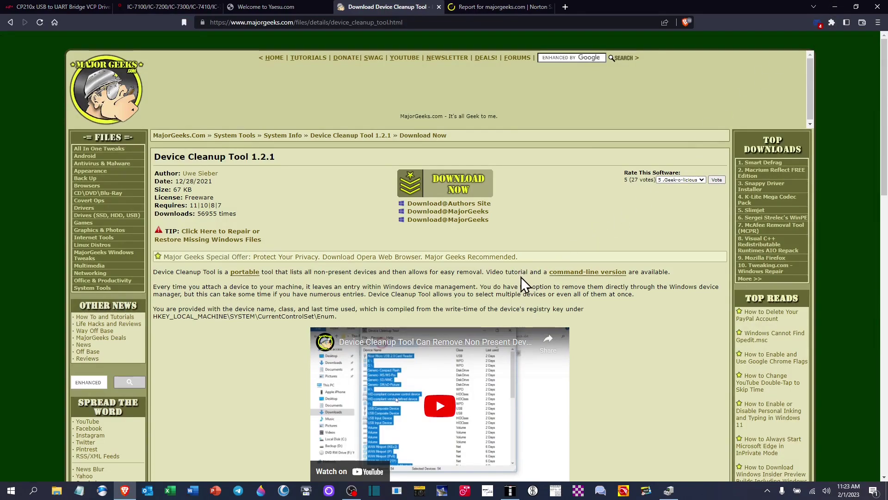
- Return to Device Manager, inspect the entries under Universal Serial Bus controllers, and close Device Manager
key("alt+Tab")
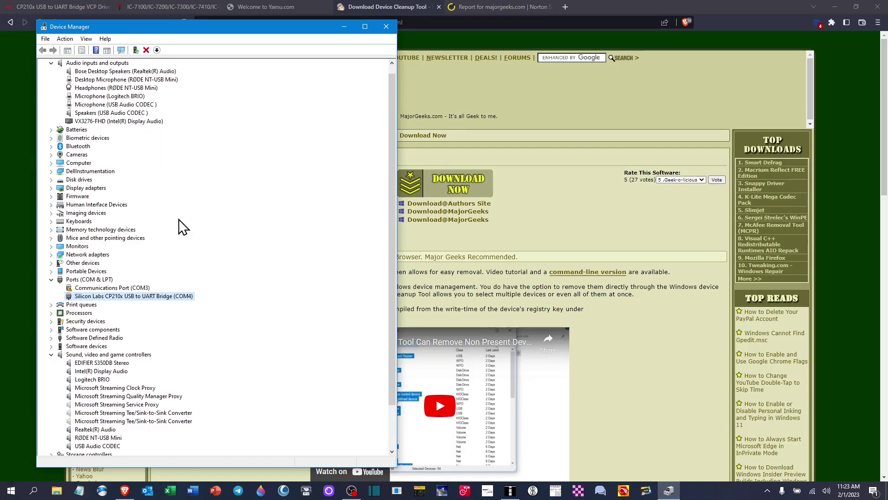
scroll(230, 356, "down", 2)
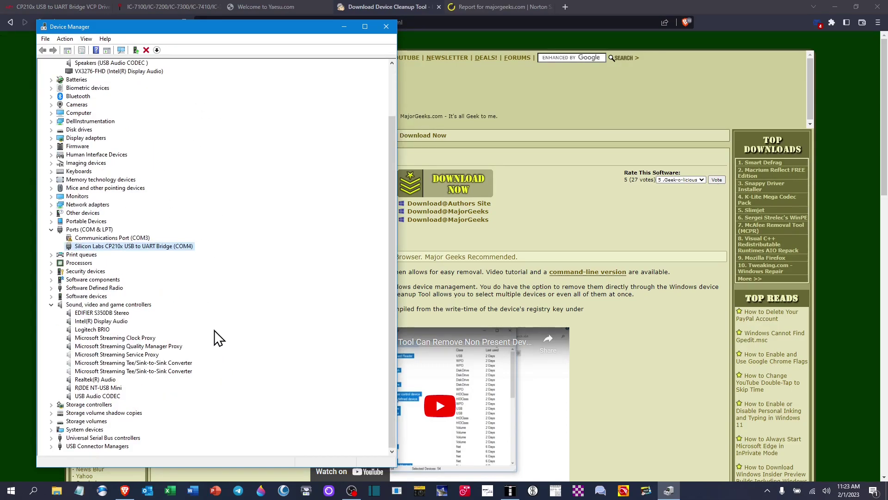
left_click(52, 437)
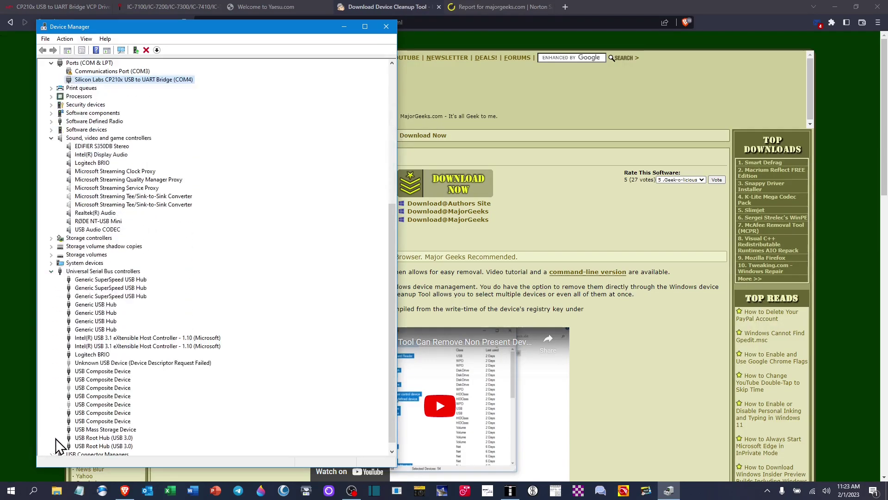
scroll(221, 360, "down", 1)
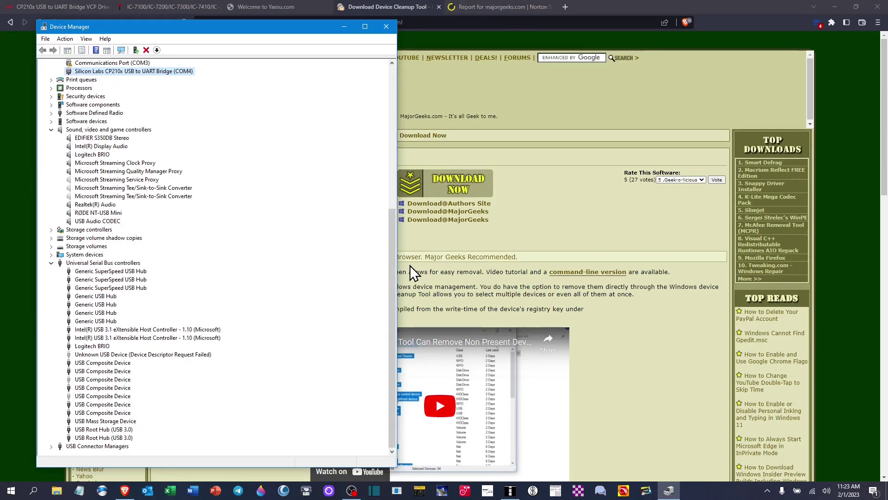
left_click_drag(394, 276, 393, 122)
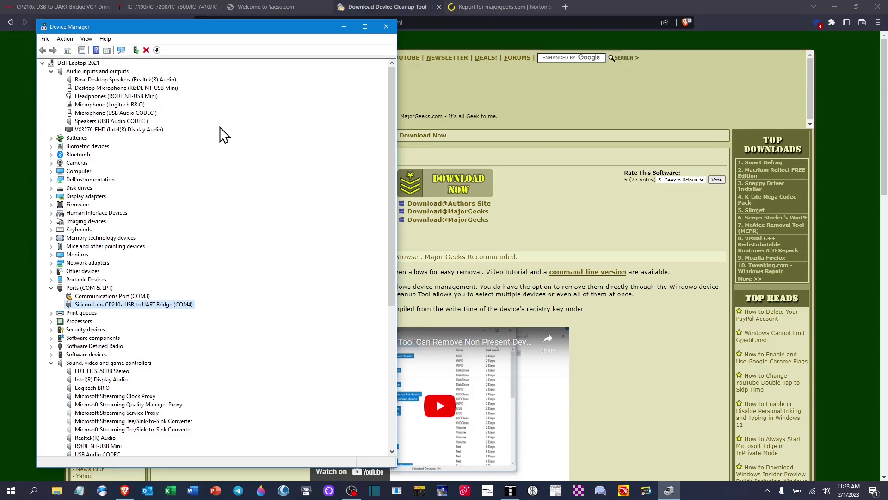
left_click(386, 27)
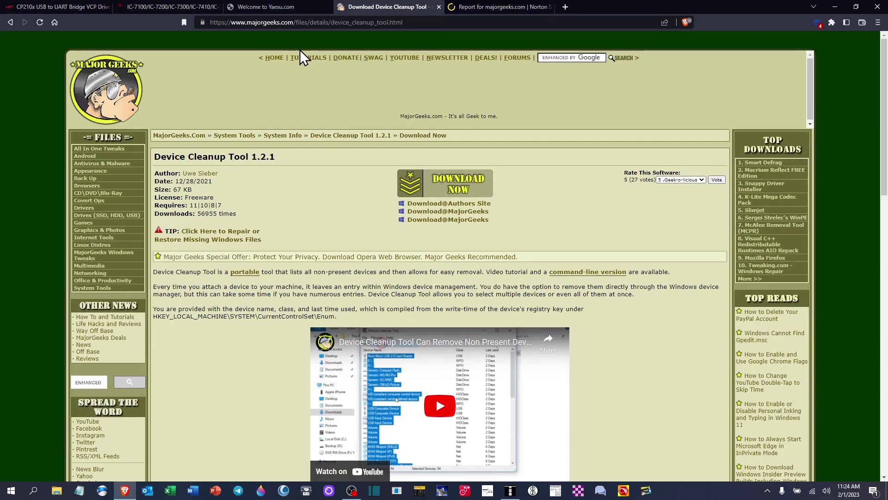
- Switch to fldigi and open its configuration dialog
left_click(510, 491)
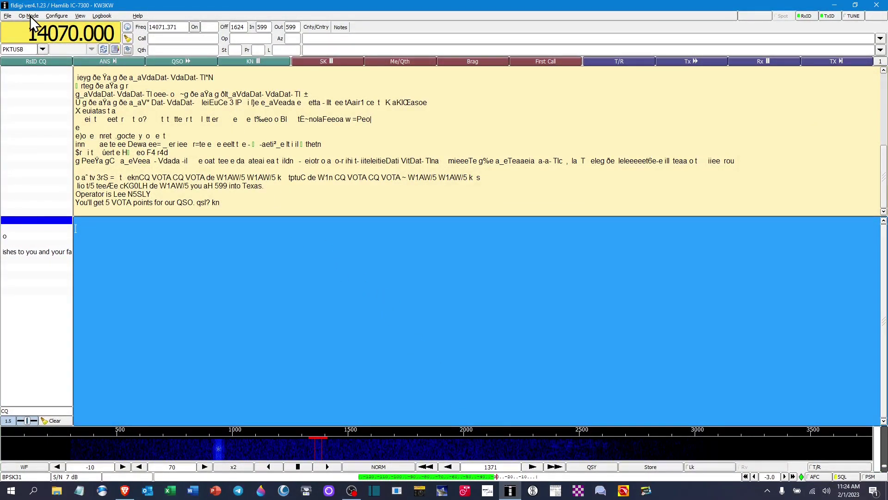
left_click(57, 16)
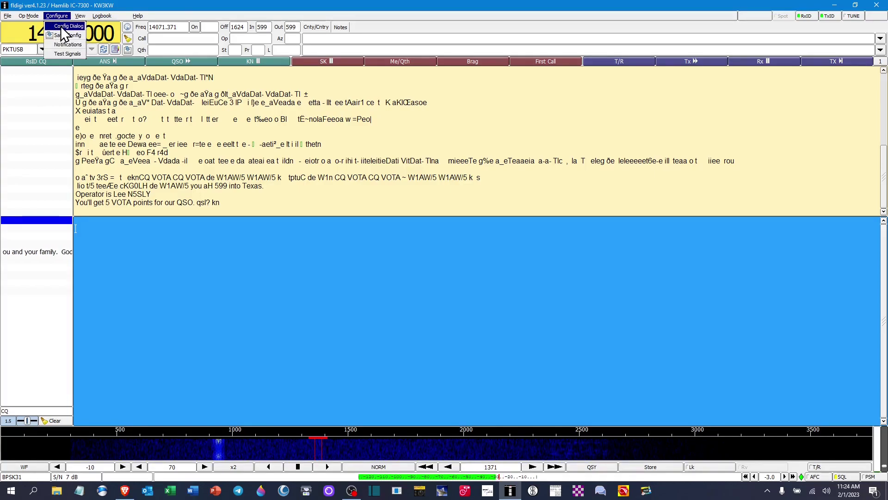
left_click(62, 28)
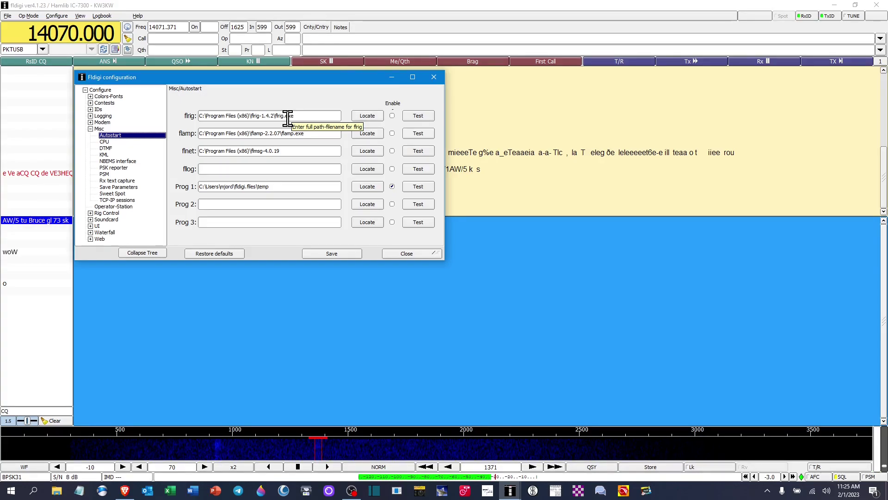
- Save the settings in the configuration dialog, close it, and save the overall fldigi configuration
left_click(335, 253)
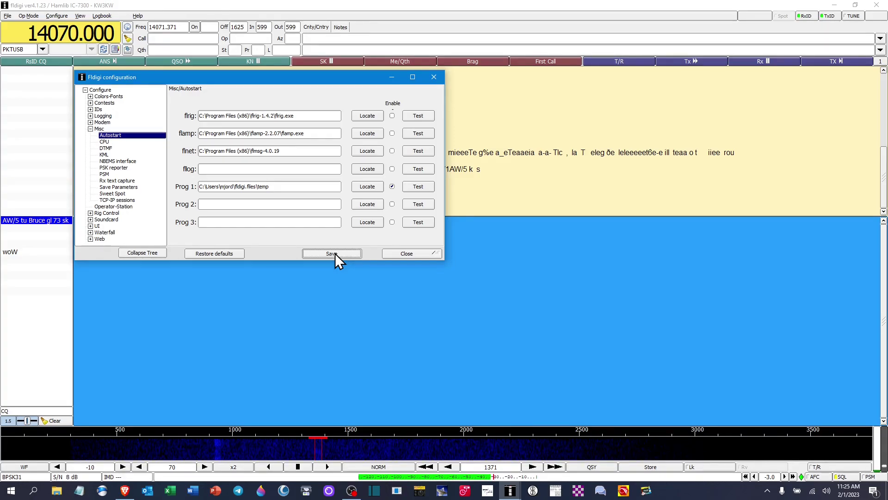
left_click(409, 253)
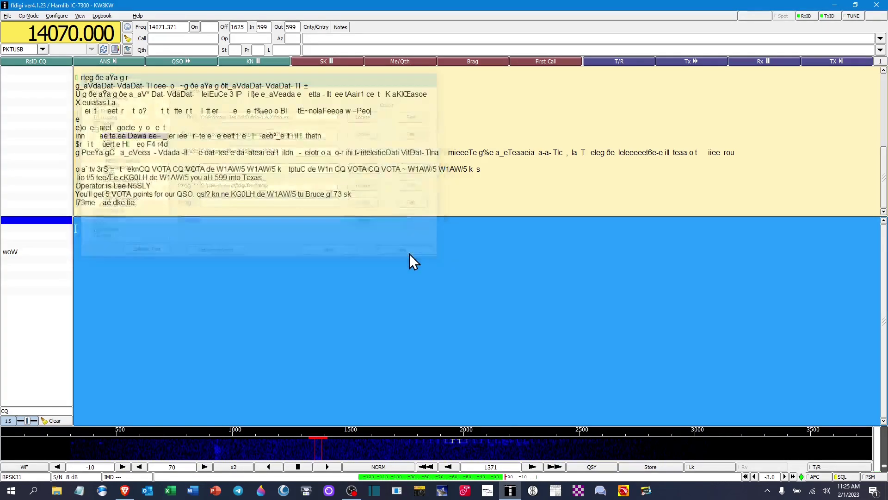
left_click(59, 19)
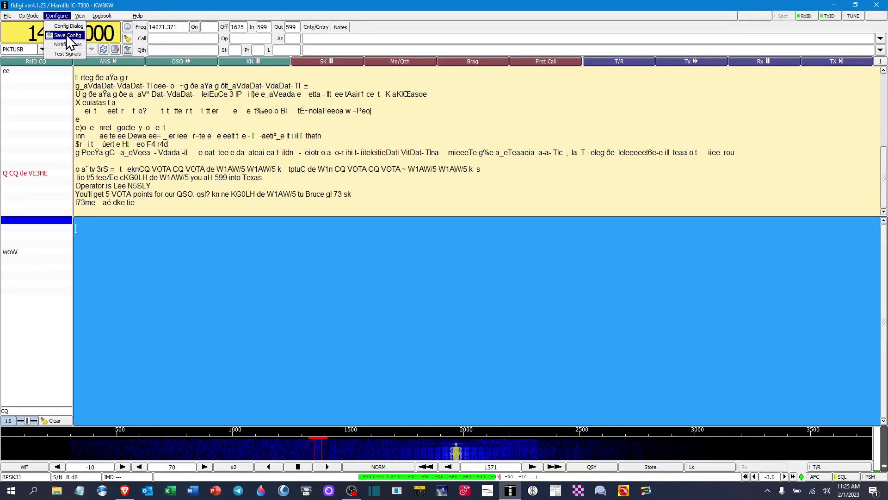
left_click(65, 35)
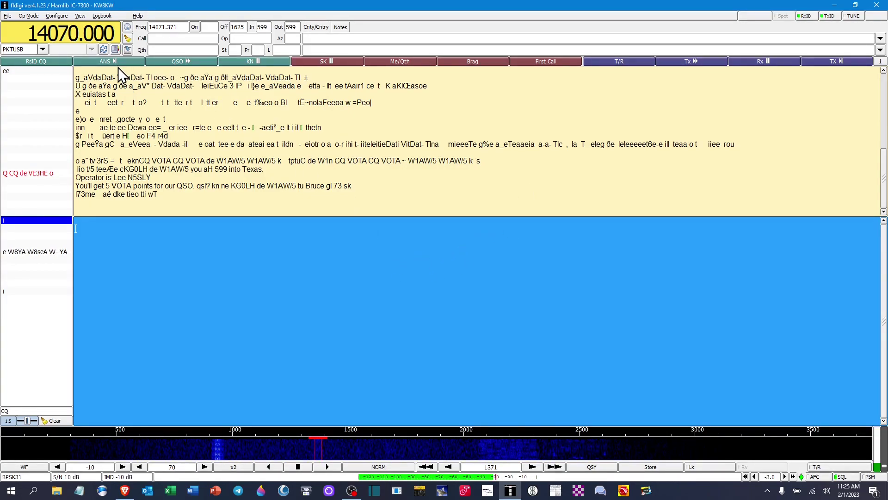
left_click(63, 16)
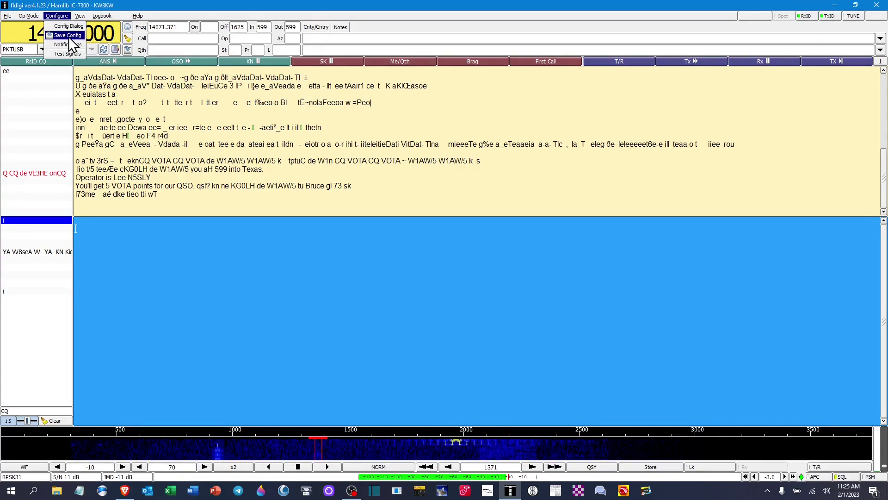
left_click(186, 226)
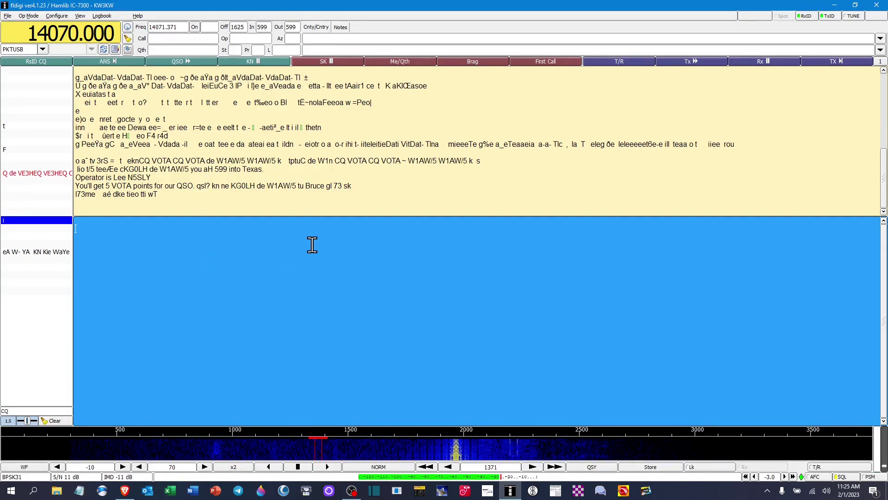
- Switch to the Brave browser and view the Silicon Labs CP210x, Icom USB driver and Yaesu pages
left_click(125, 492)
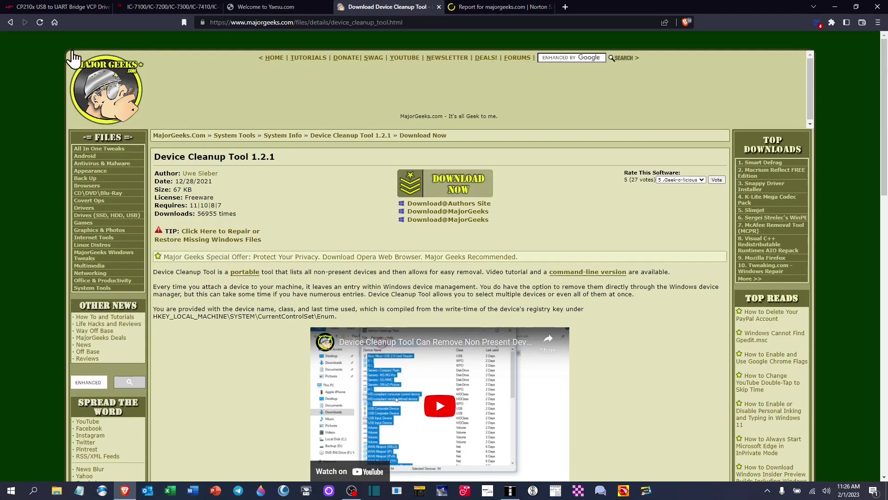
left_click(68, 6)
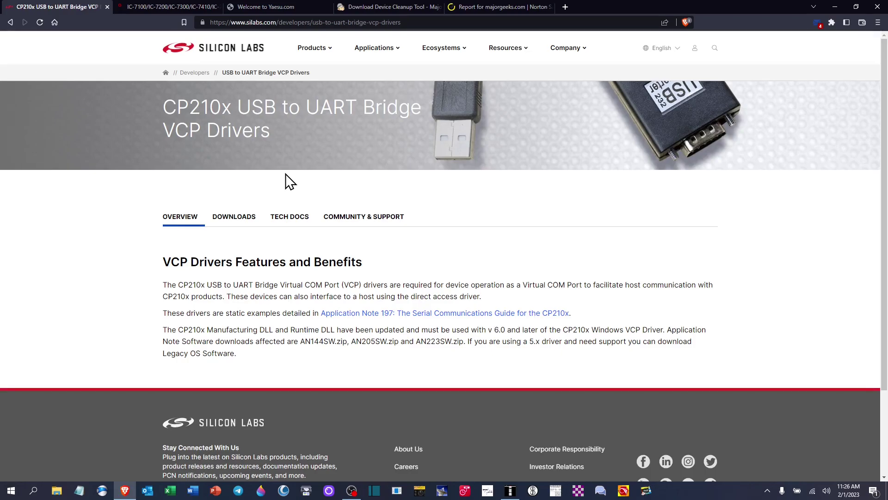
left_click(174, 5)
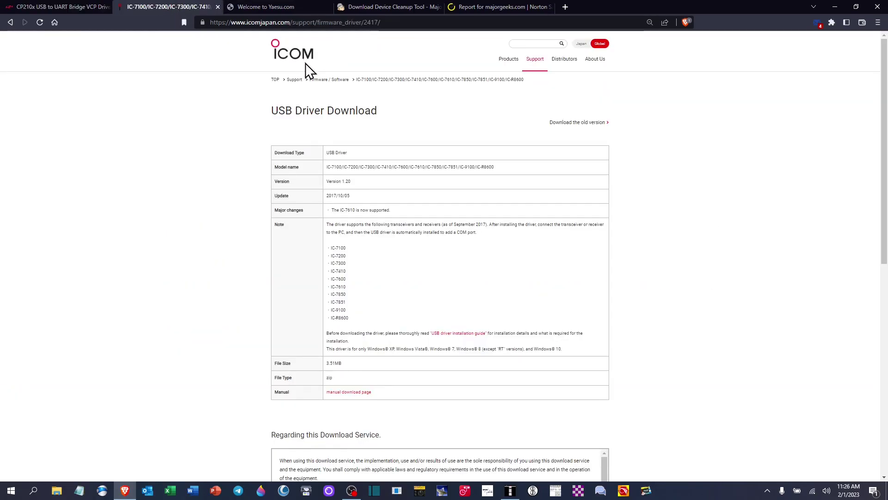
left_click(278, 5)
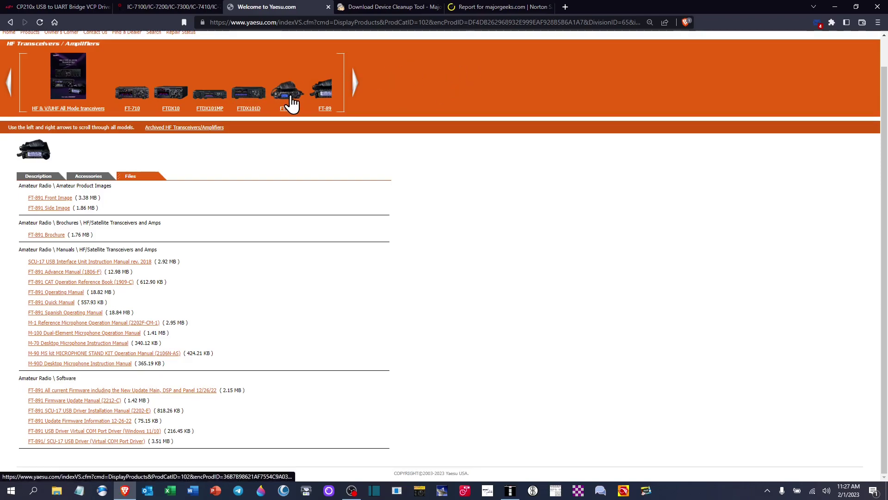
- Open the Yaesu FT-891 product's files and examine its USB virtual COM port driver downloads
left_click(327, 91)
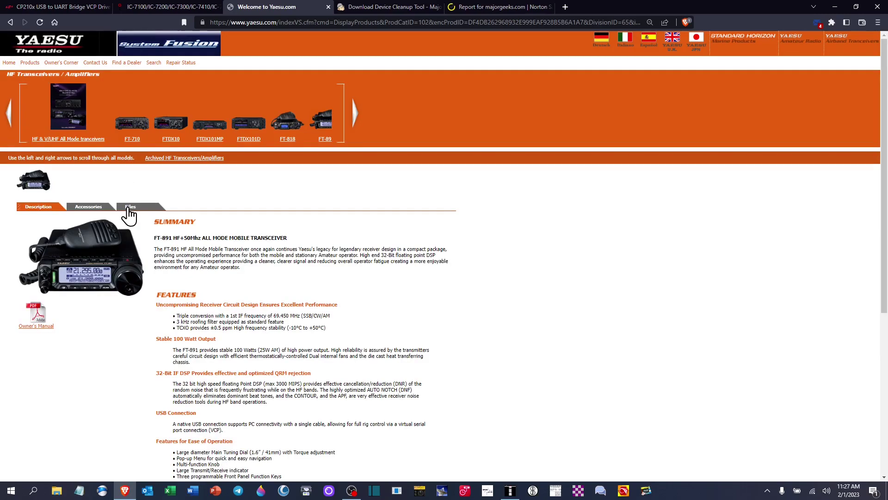
left_click(130, 209)
scroll(353, 335, "down", 1)
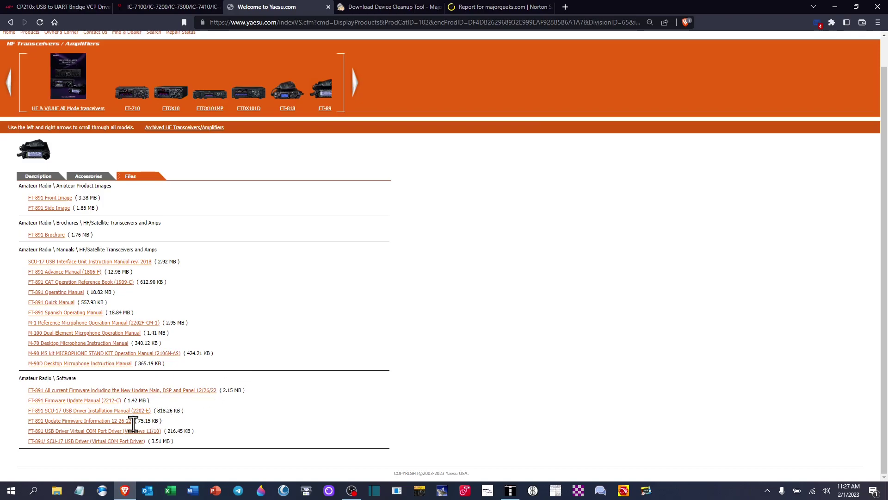
- Open the system sound settings in Windows Settings and bring up the Sound Control Panel
left_click(10, 492)
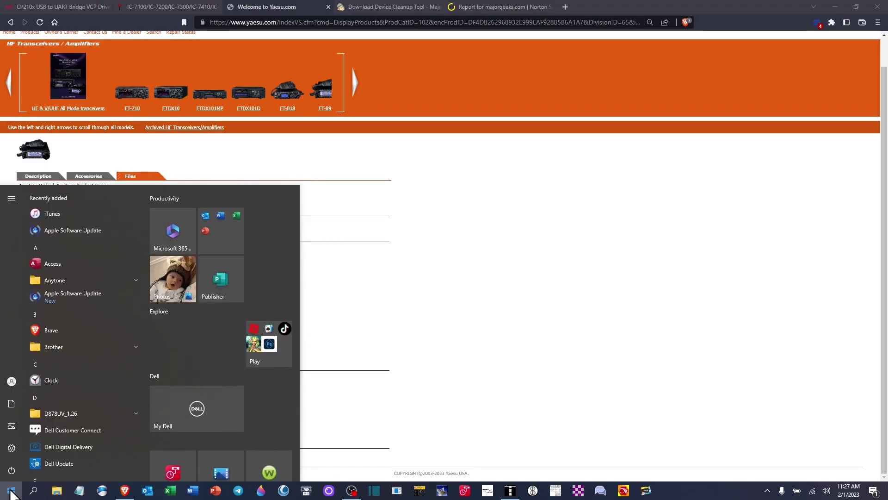
right_click(12, 492)
left_click(11, 492)
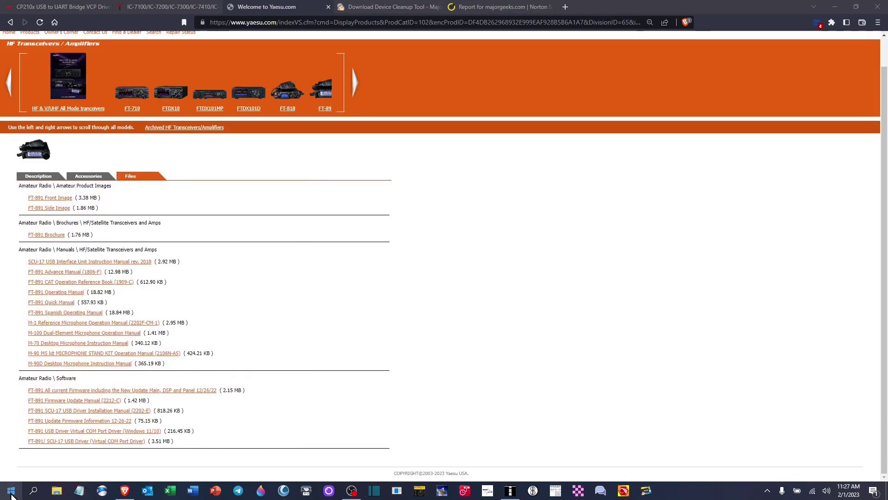
left_click(11, 491)
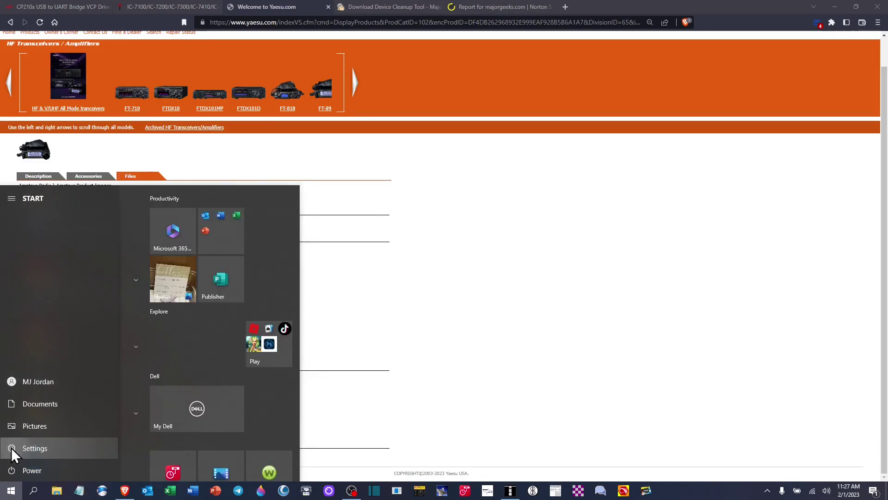
left_click(11, 448)
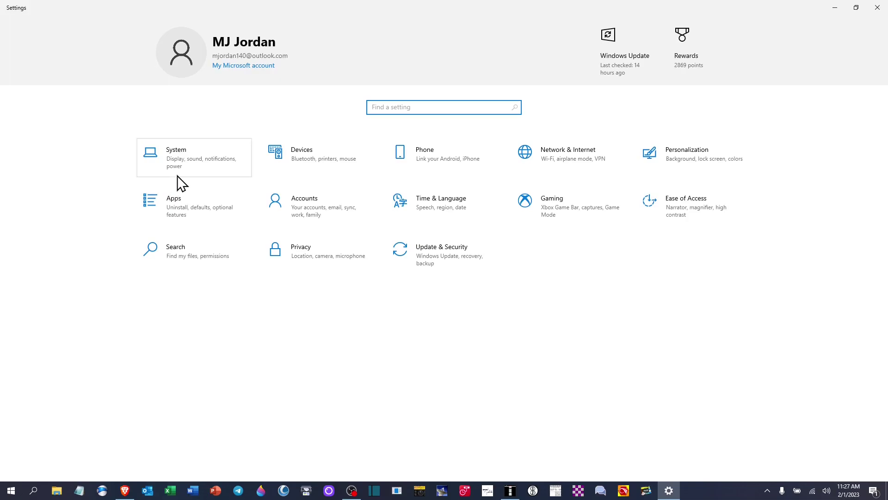
left_click(199, 170)
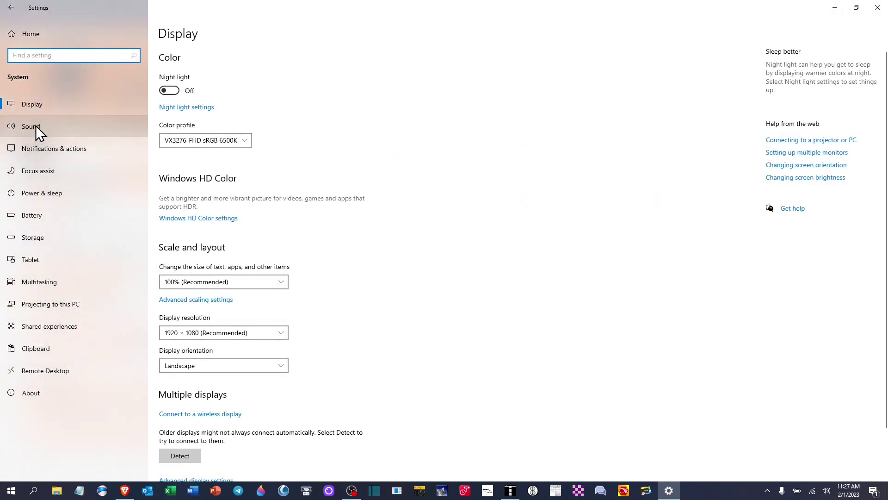
left_click(36, 128)
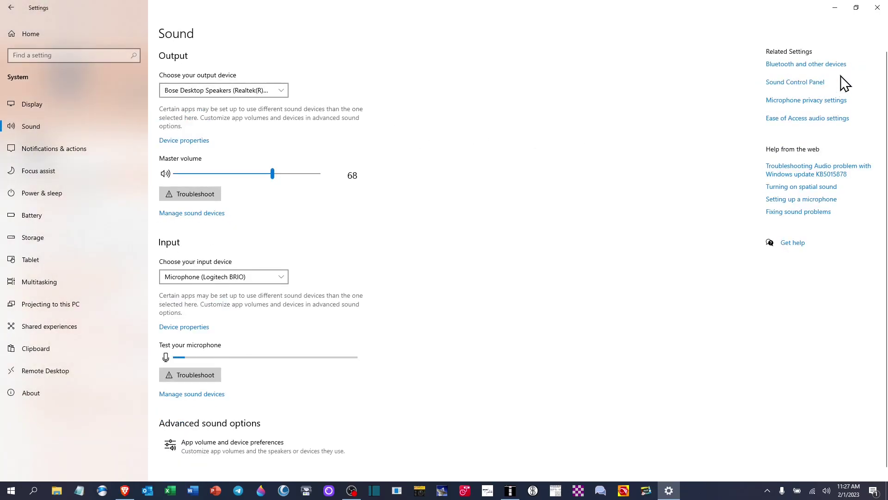
left_click(789, 90)
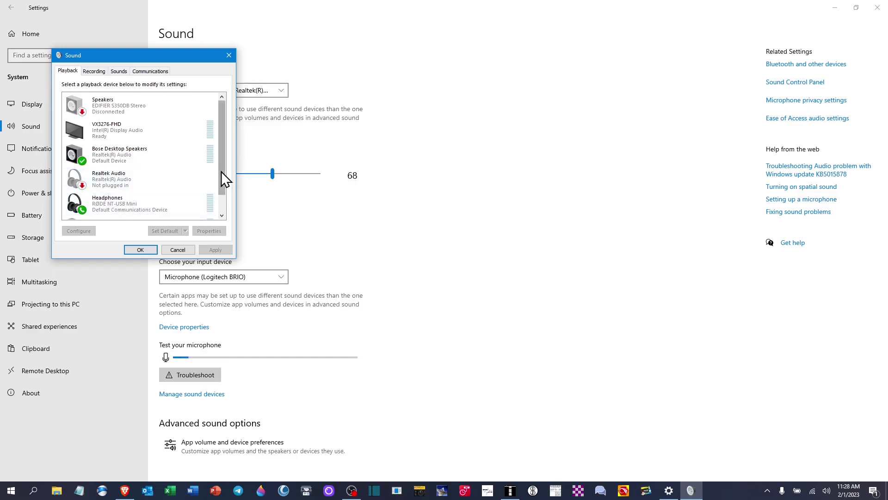
- Open the properties of the USB Audio CODEC speakers and set their level to 75
left_click_drag(219, 175, 218, 203)
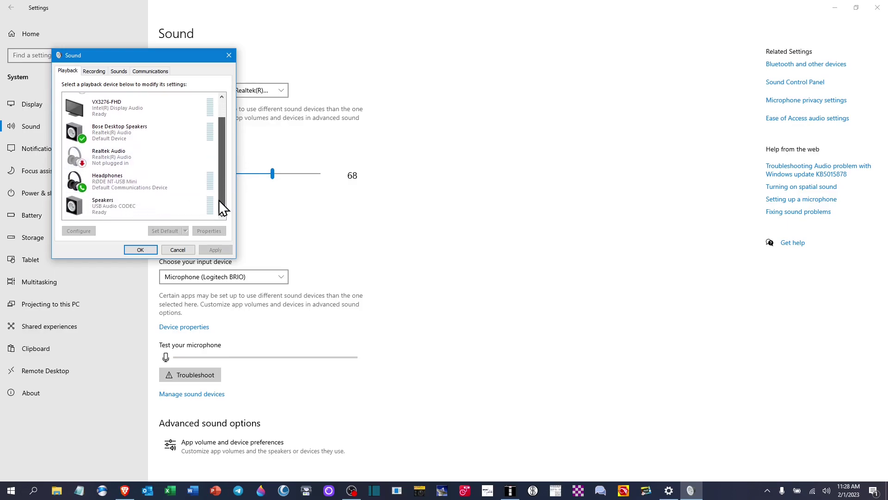
right_click(113, 209)
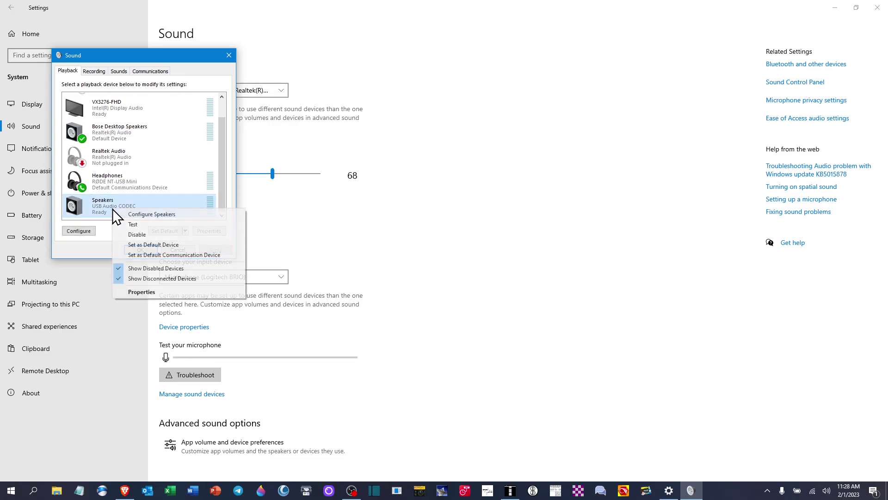
left_click(142, 292)
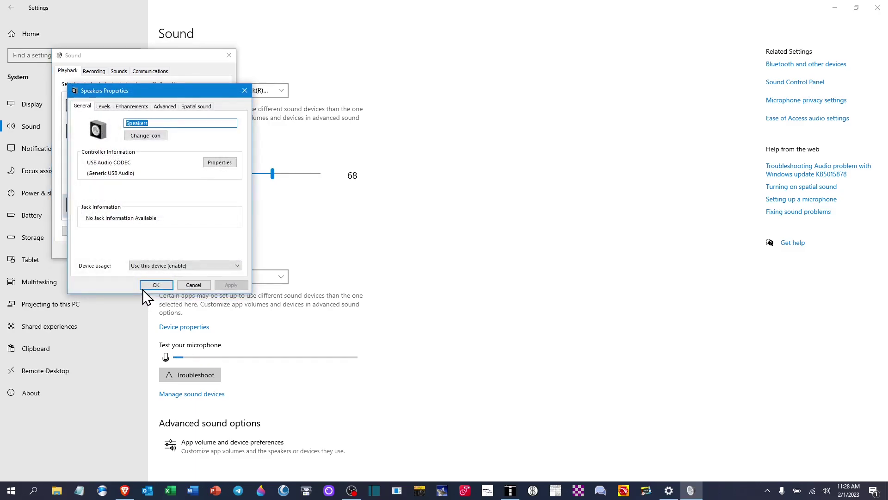
left_click(103, 107)
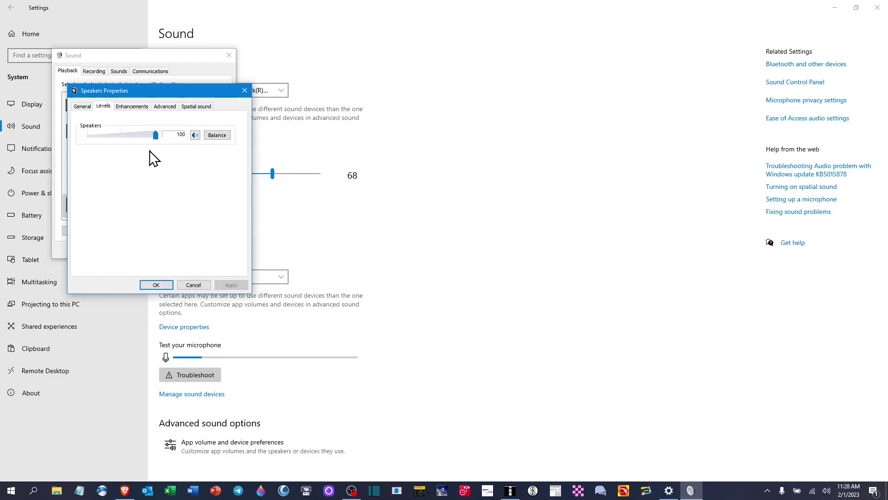
left_click_drag(156, 135, 142, 150)
key("Right")
key("Right")
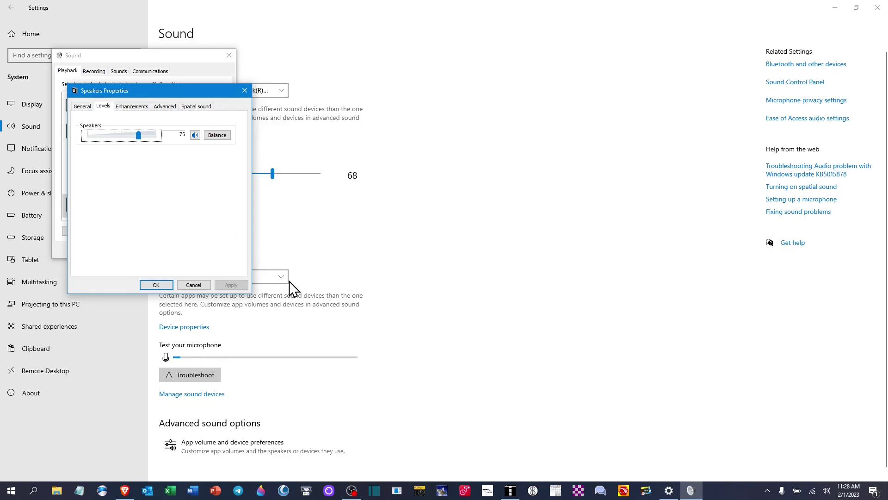
- Disable all enhancements for the USB Audio CODEC speakers, apply the change and close their properties
left_click(142, 109)
left_click(84, 145)
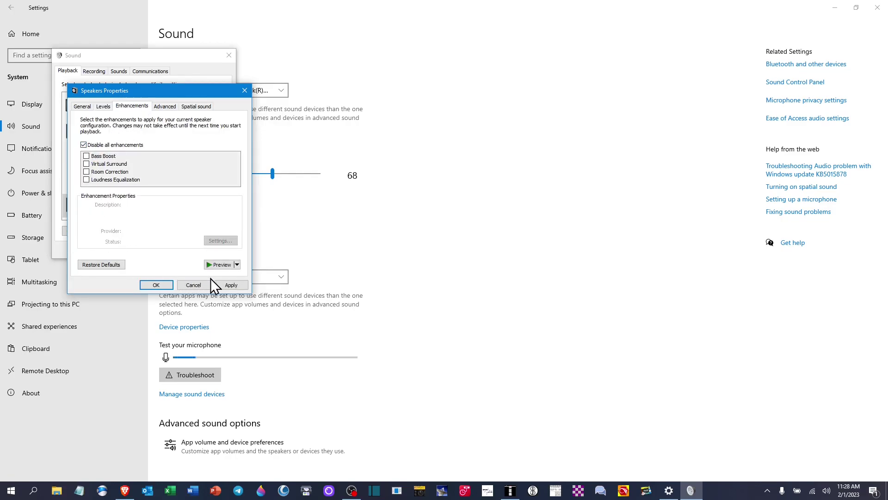
left_click(228, 285)
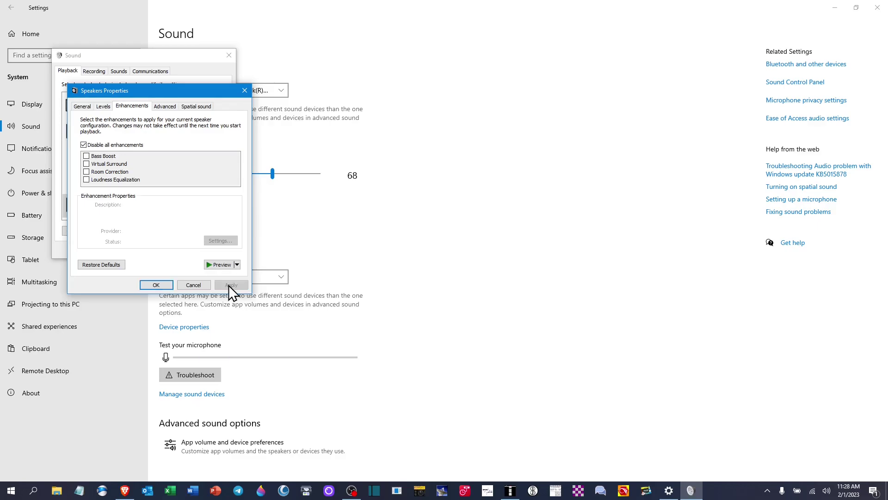
left_click(154, 286)
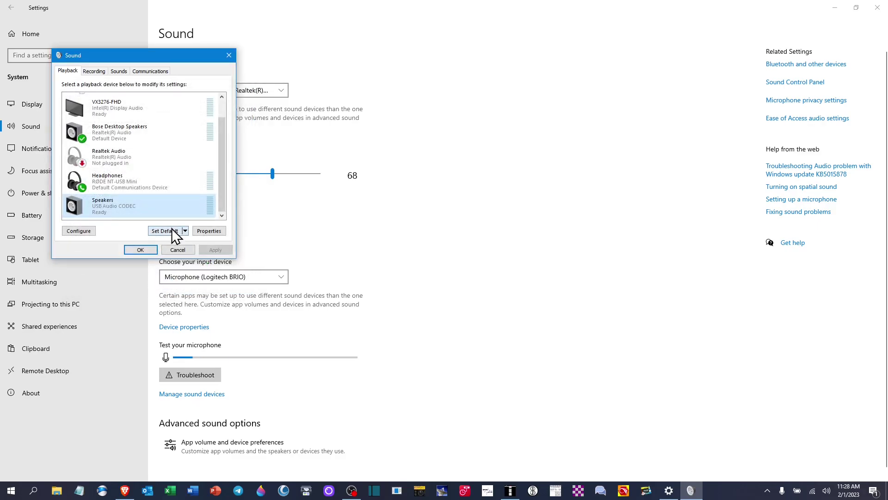
- Review the Listen and Levels settings of the USB Audio CODEC microphone, then close its properties and the Sound dialog
left_click(95, 71)
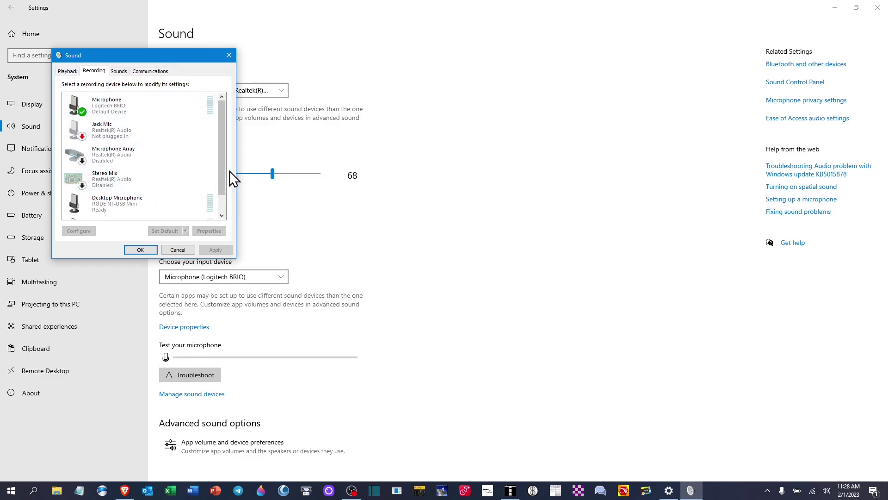
left_click_drag(225, 165, 226, 205)
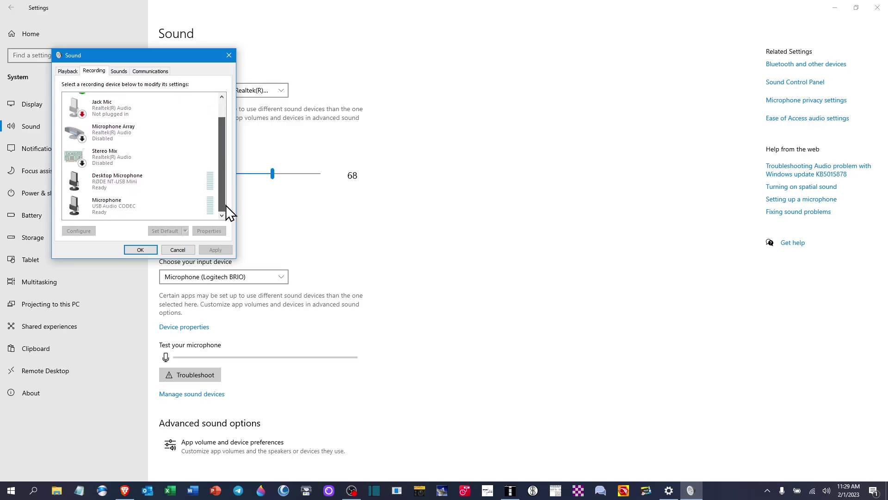
right_click(110, 203)
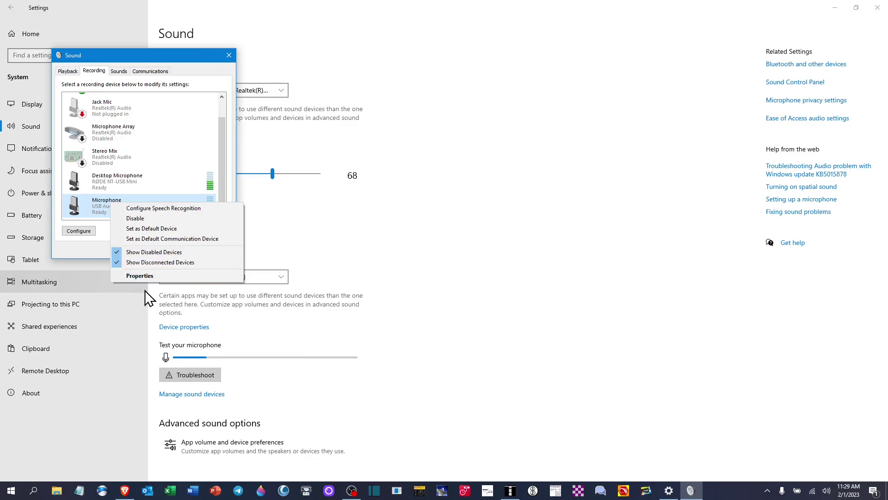
left_click(144, 276)
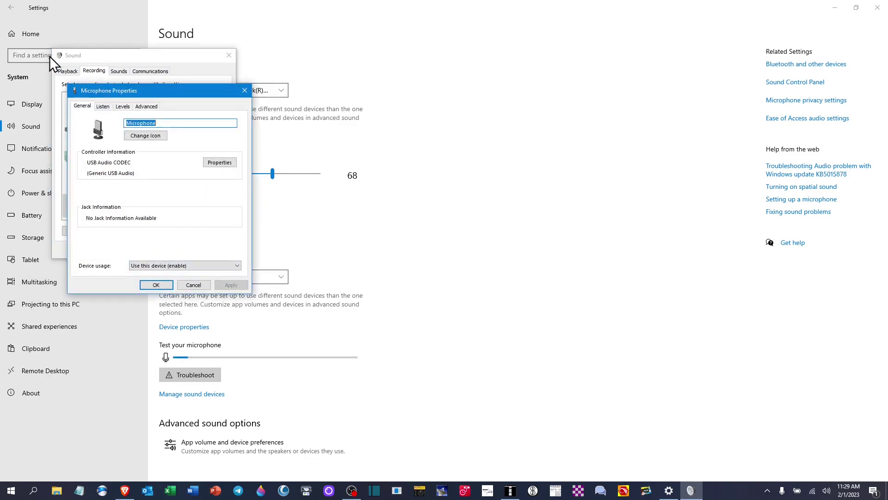
left_click(103, 107)
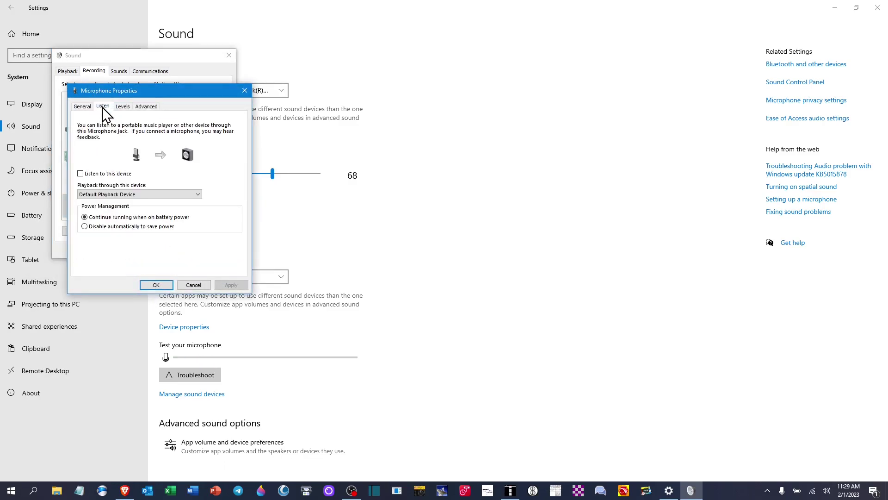
left_click(123, 107)
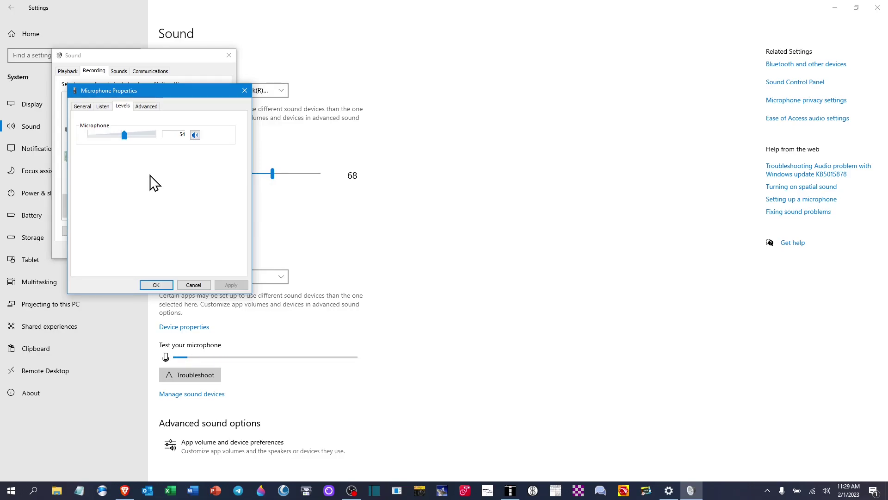
left_click(158, 280)
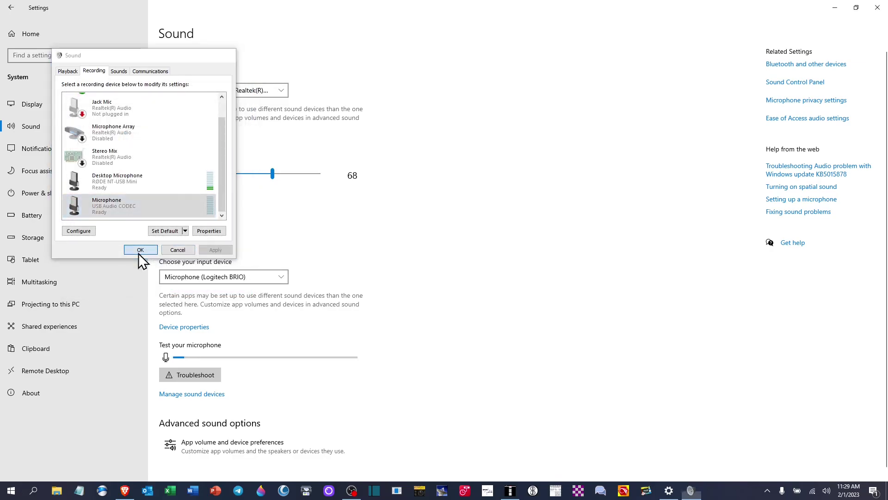
left_click(139, 250)
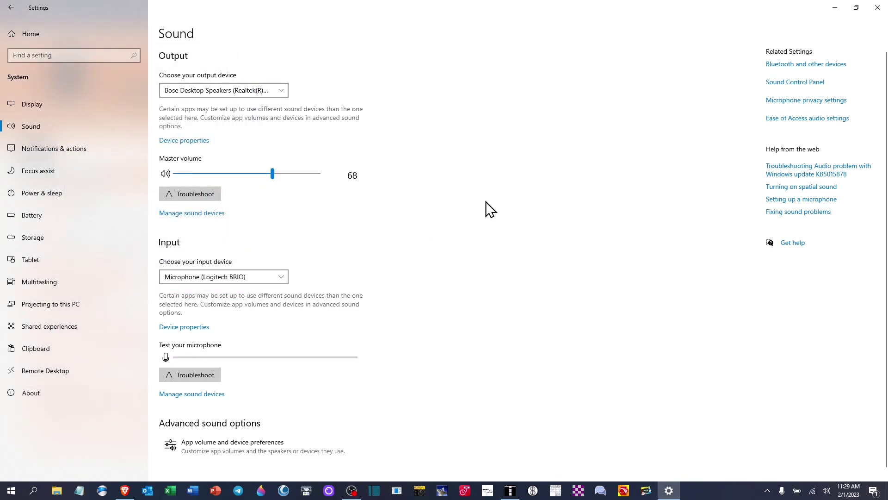
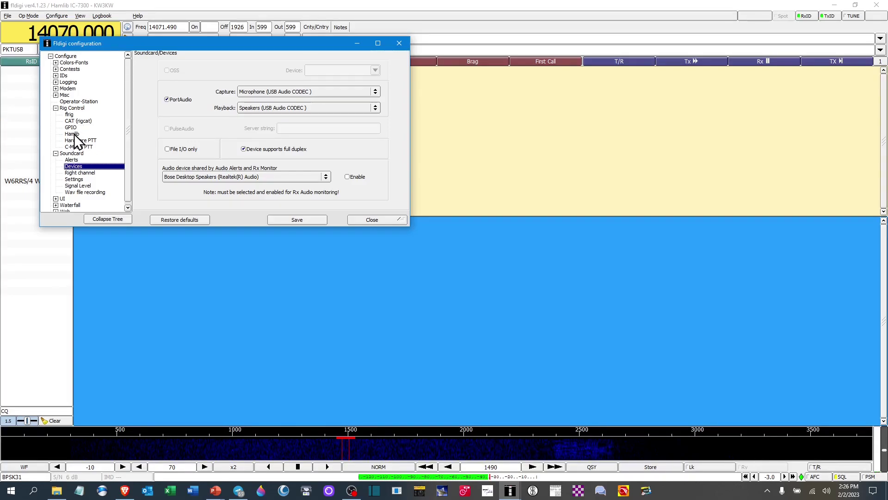
- Save the Hamlib rig control settings and the RsID settings in the fldigi configuration
left_click(75, 135)
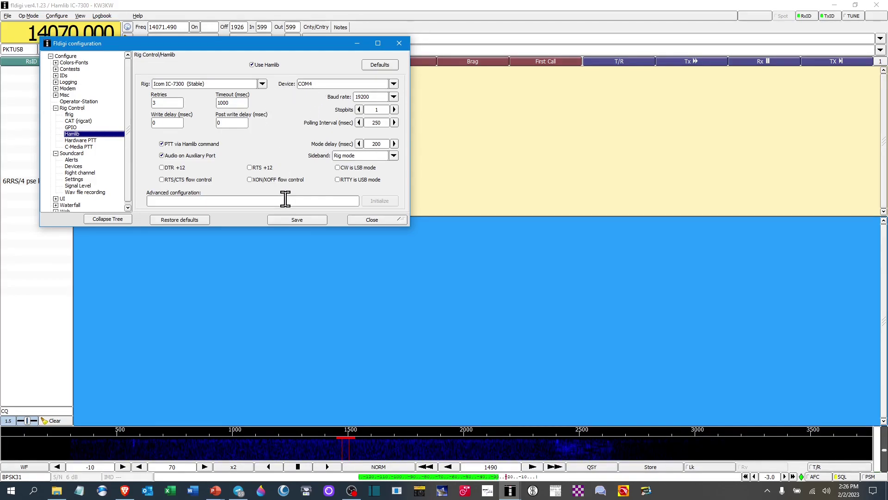
left_click(294, 220)
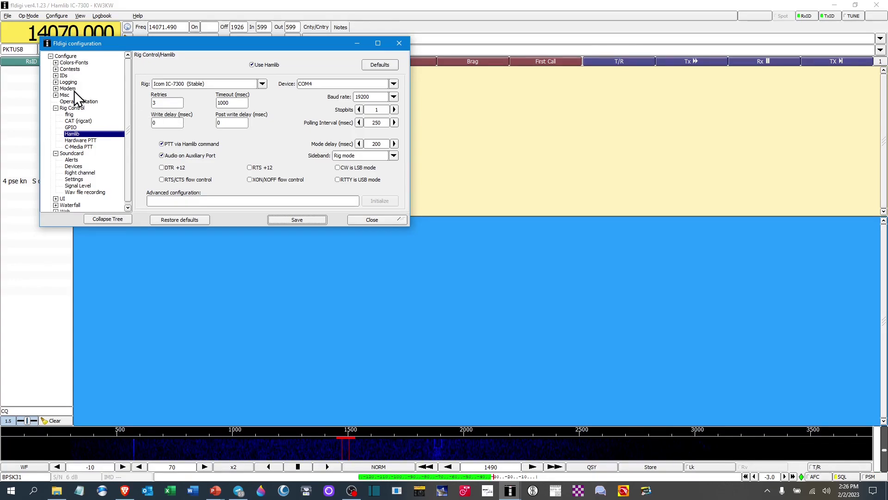
left_click(56, 75)
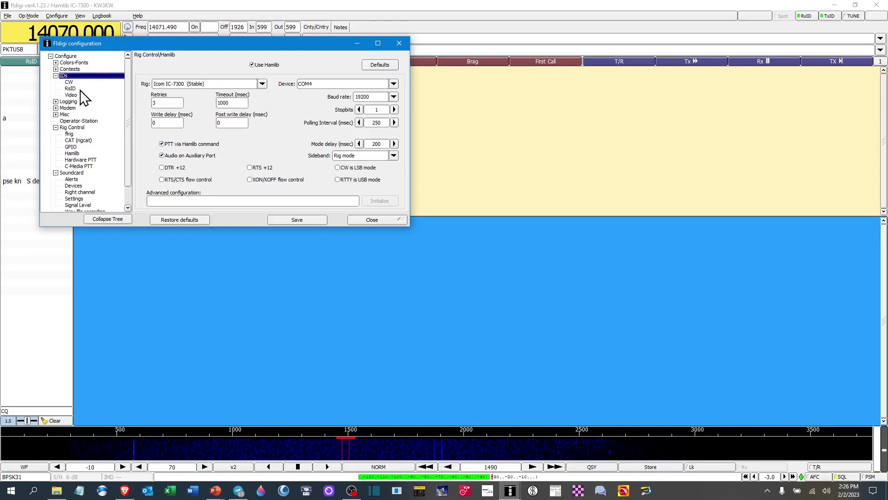
left_click(70, 88)
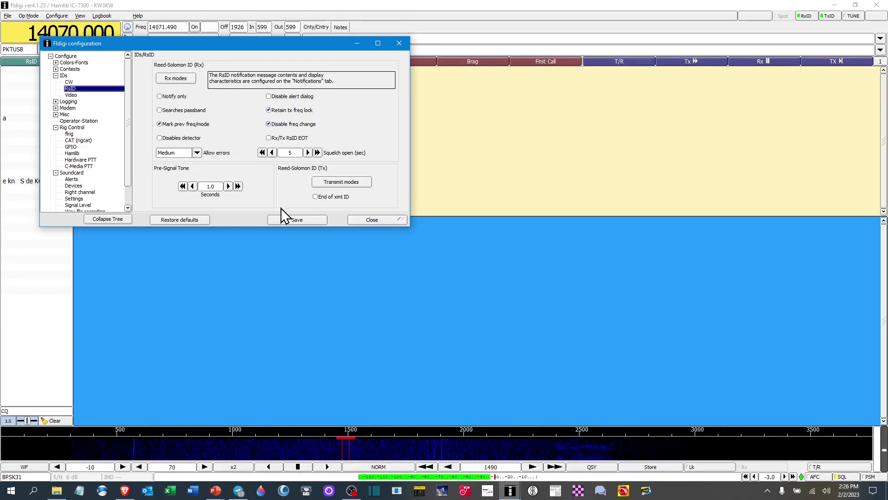
left_click(293, 219)
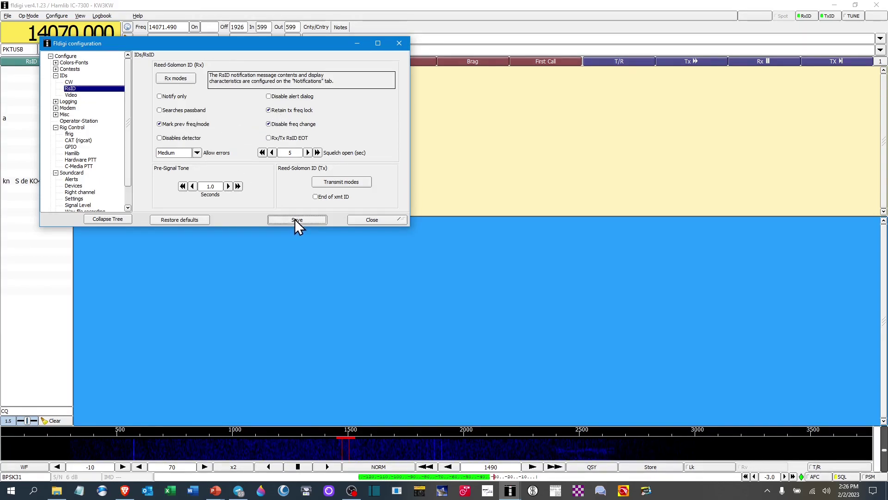
- Save the Sweet Spot settings under Misc and close the fldigi configuration
left_click(56, 114)
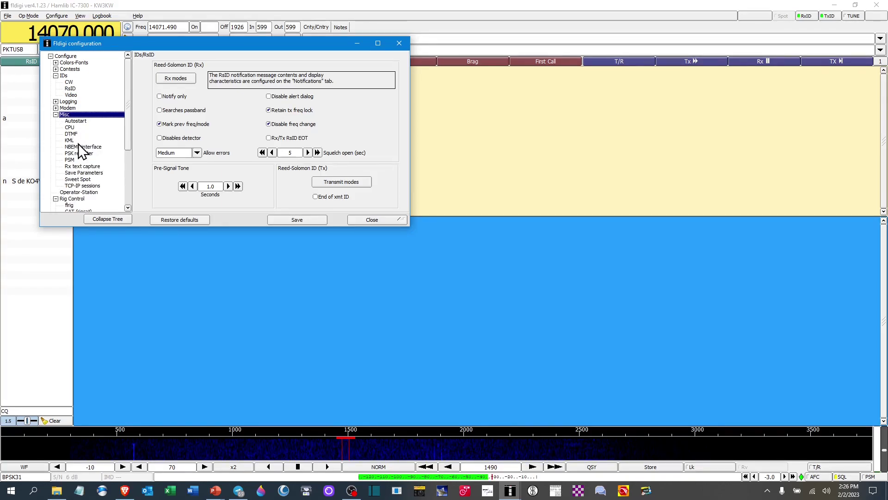
left_click(91, 181)
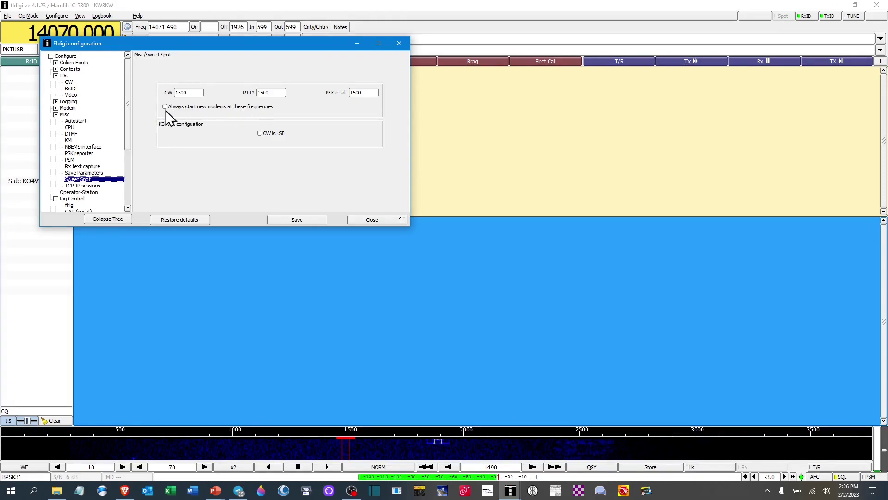
left_click(316, 219)
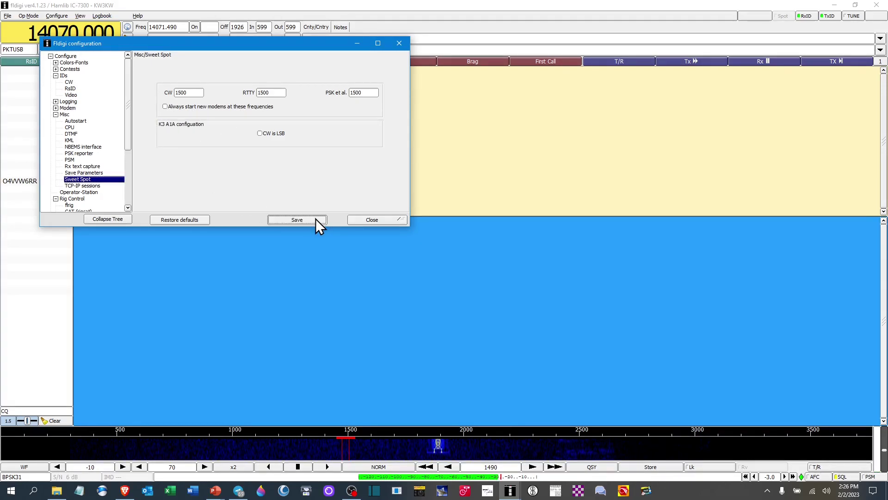
left_click(385, 221)
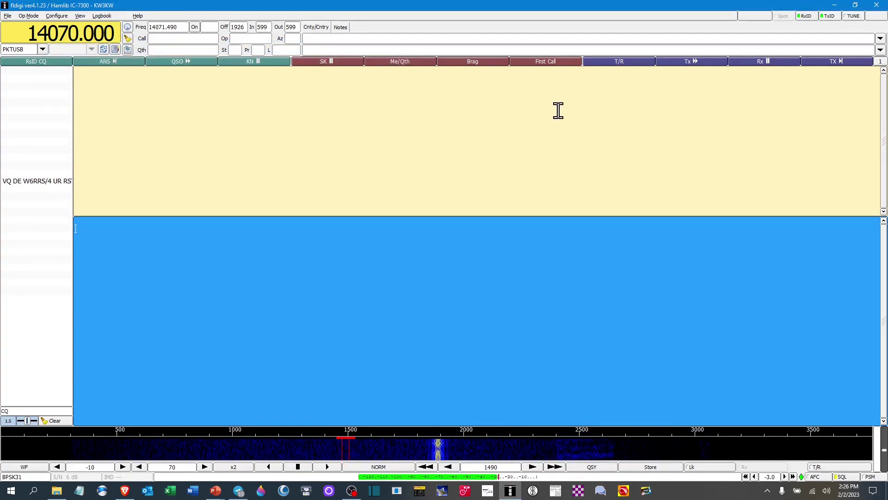
- Transmit a tune signal while setting the transmit audio level to -9.0, and end the tuning
left_click(851, 18)
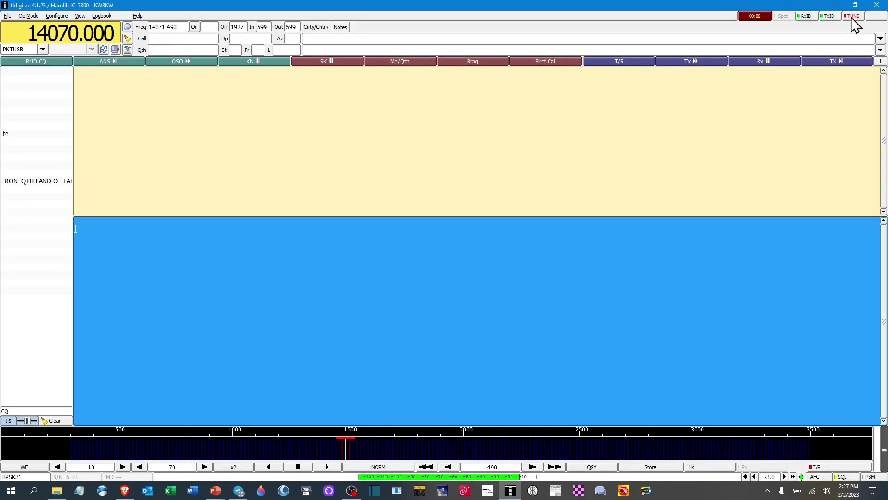
left_click(747, 477)
left_click(854, 16)
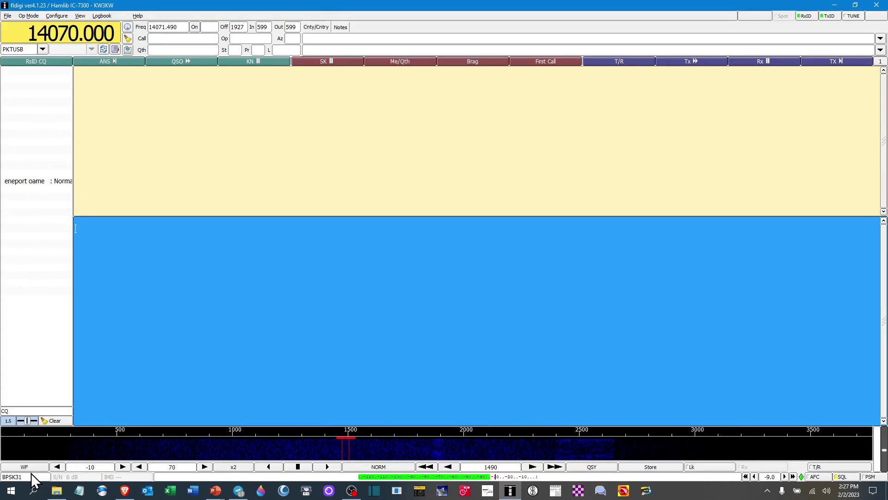
- Tune to the decoded signal in the signal browser and bring up the list of saved operating frequencies
left_click(55, 181)
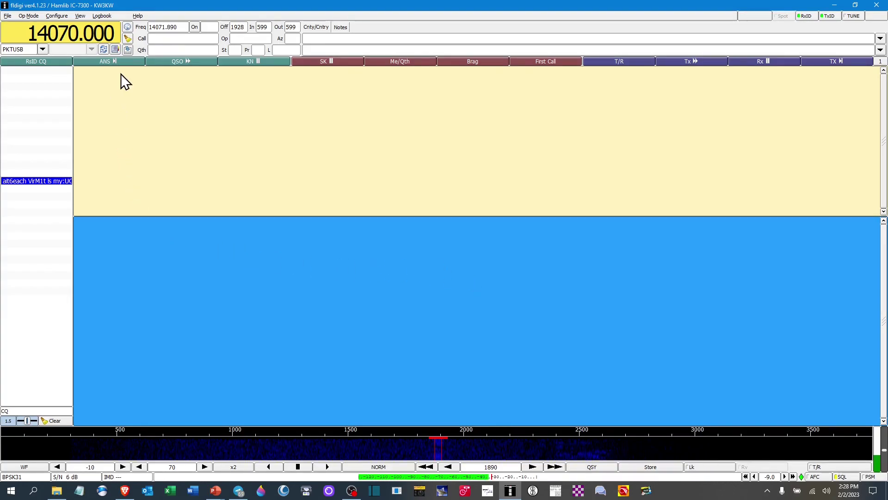
left_click(116, 49)
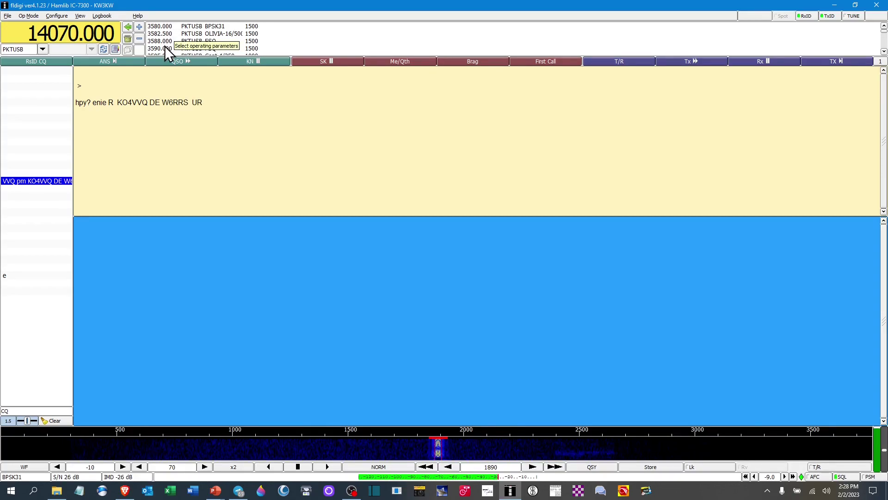
- Set the radio to the saved 7110.000 PKTUSB THOR11 entry from the frequency list
scroll(164, 46, "down", 4)
scroll(164, 44, "down", 5)
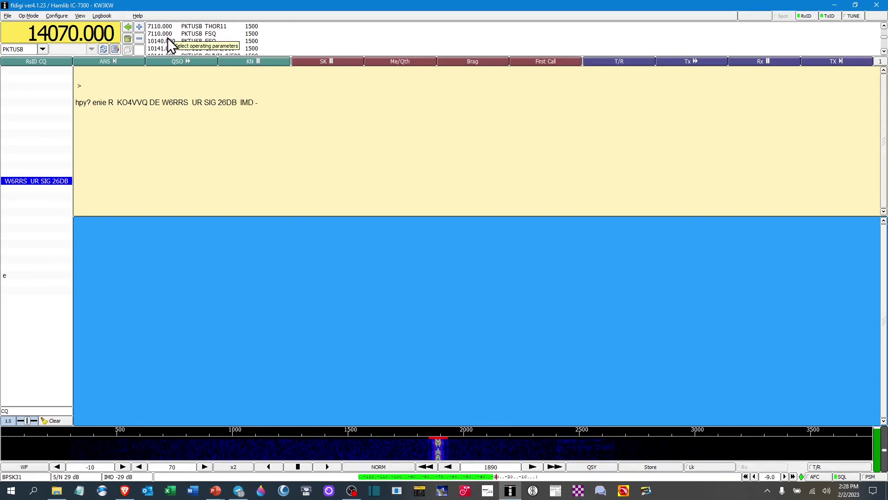
scroll(178, 45, "down", 1)
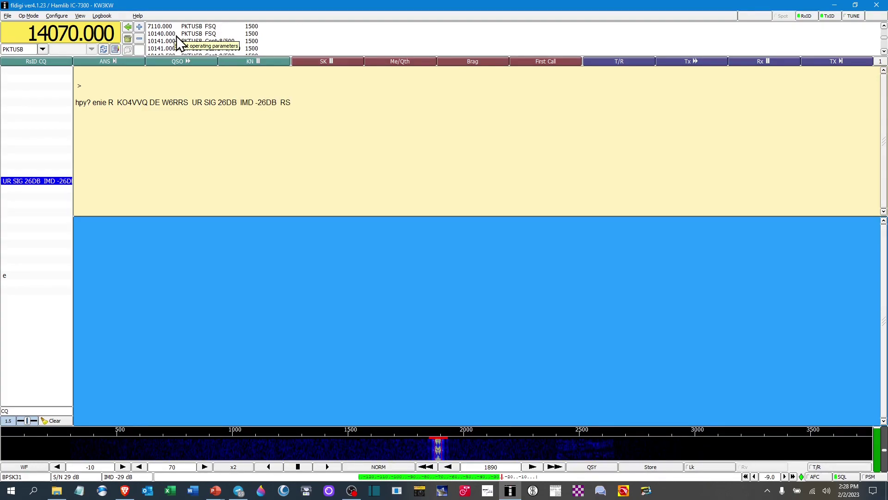
scroll(176, 45, "up", 1)
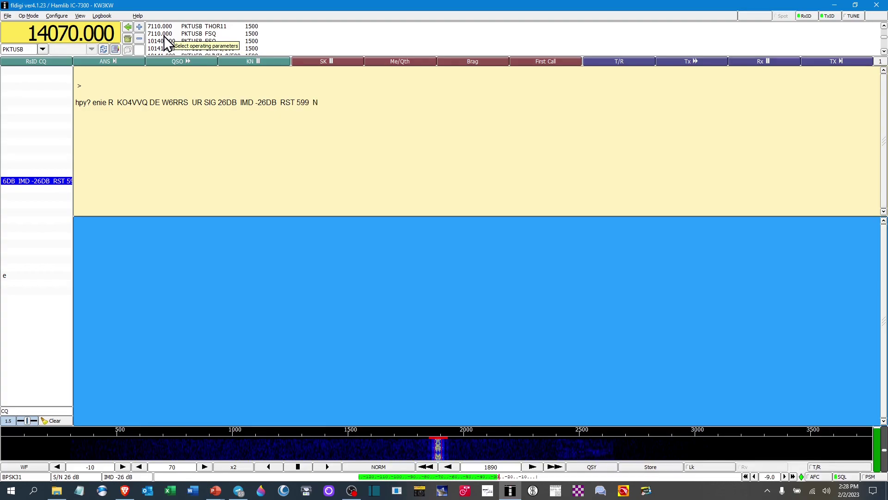
scroll(164, 35, "up", 1)
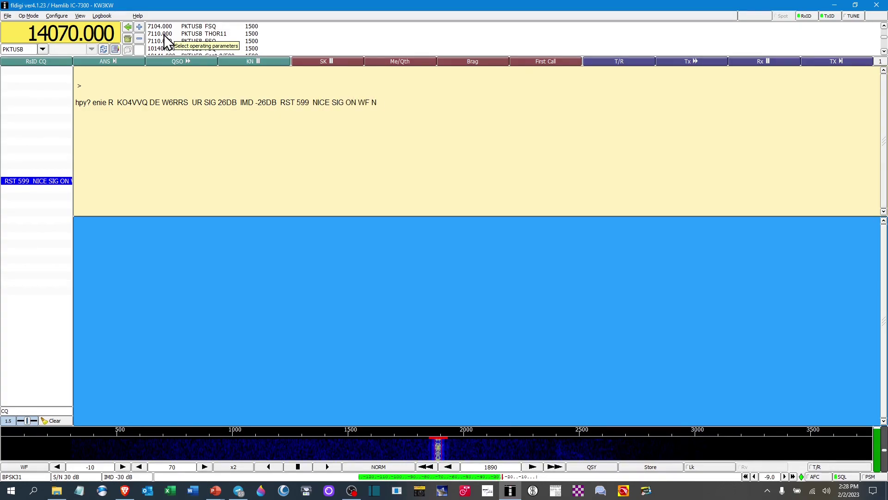
left_click(159, 36)
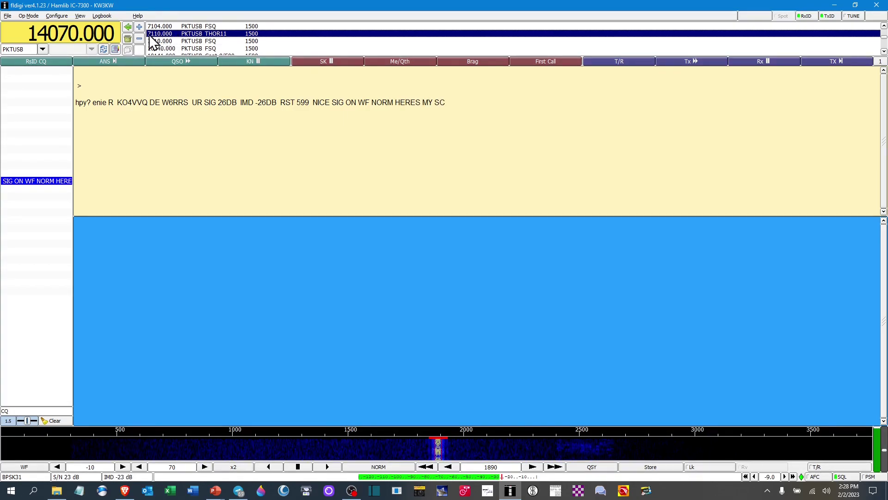
left_click(129, 26)
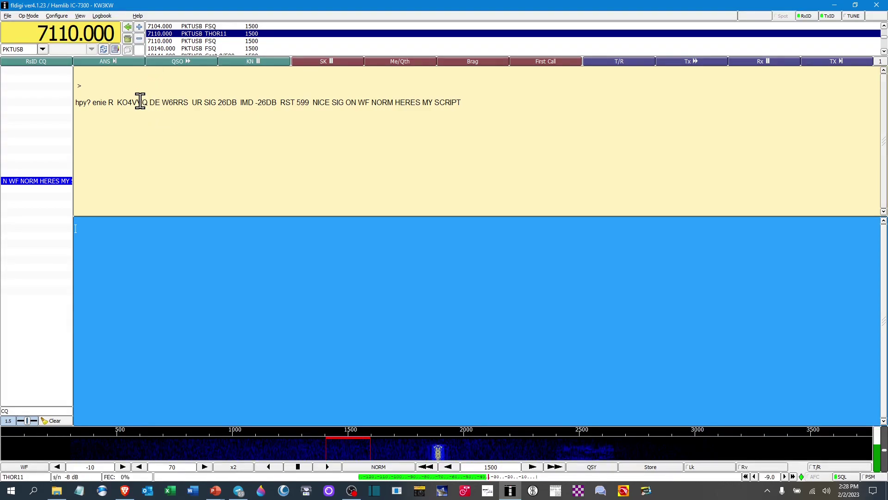
- Set the radio to the saved 14070.000 PKTUSB Cont-8/500 entry from the frequency list
scroll(201, 45, "down", 3)
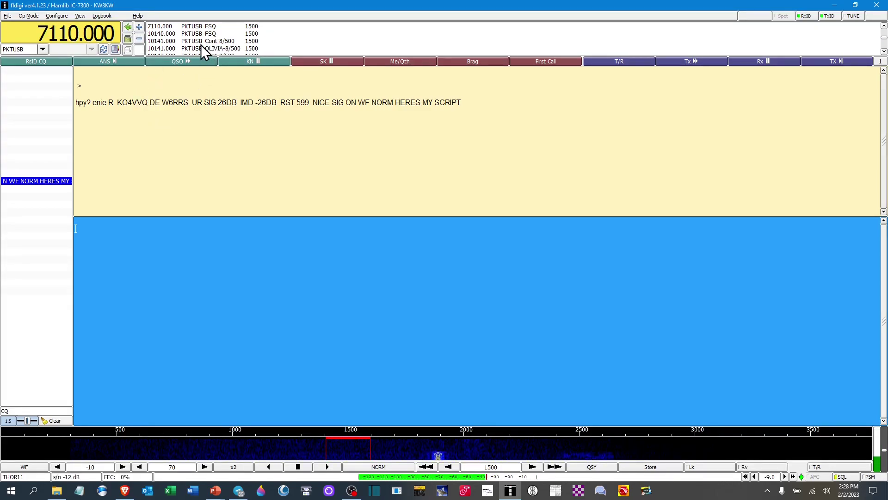
scroll(200, 45, "down", 2)
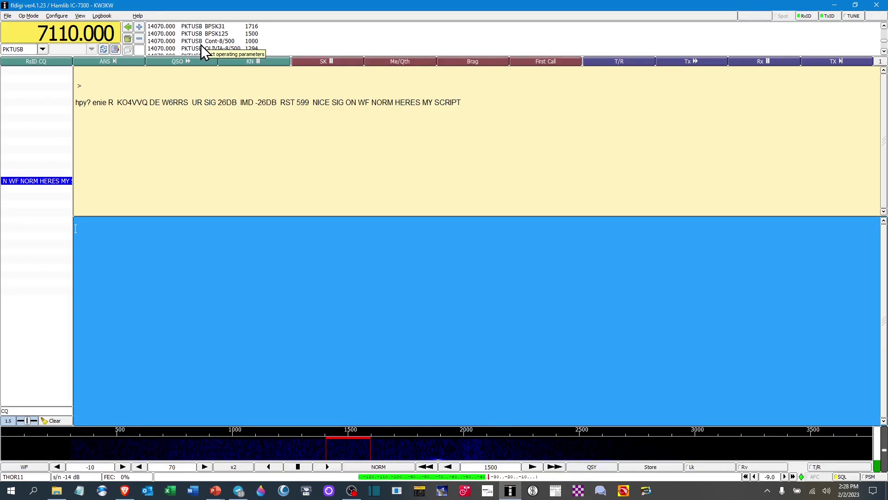
left_click(158, 41)
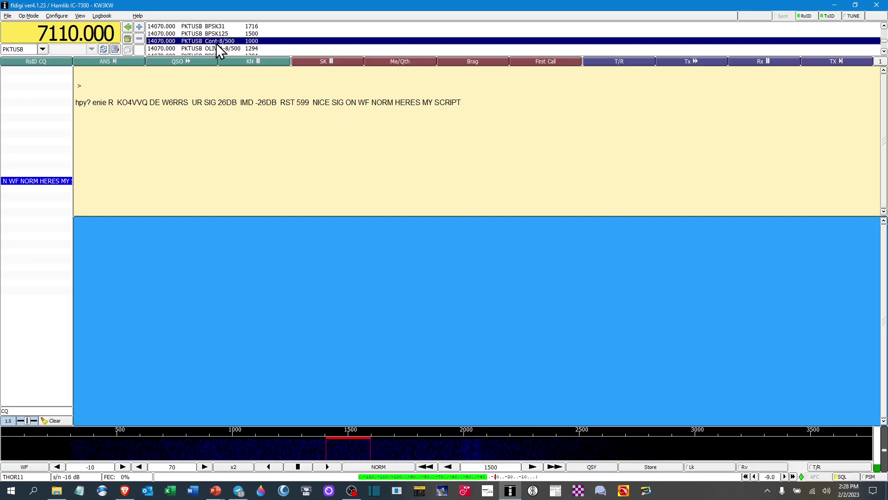
left_click(129, 27)
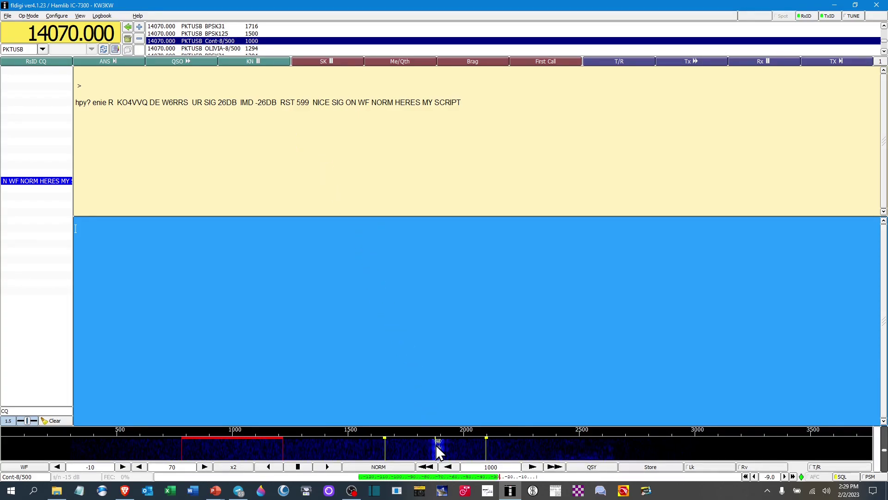
- Set the radio to the saved 14070.000 PKTUSB BPSK31 entry at 1716 and tune to the decoded signal in the signal browser
left_click(33, 478)
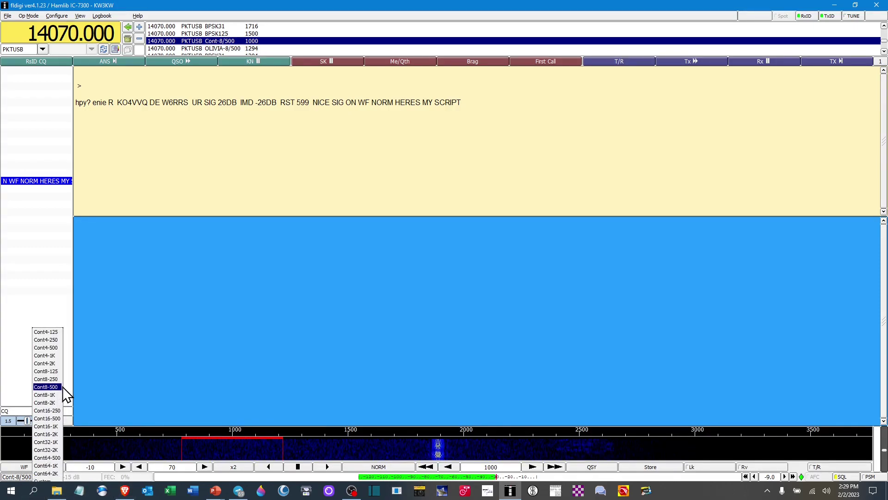
left_click(216, 31)
left_click(217, 27)
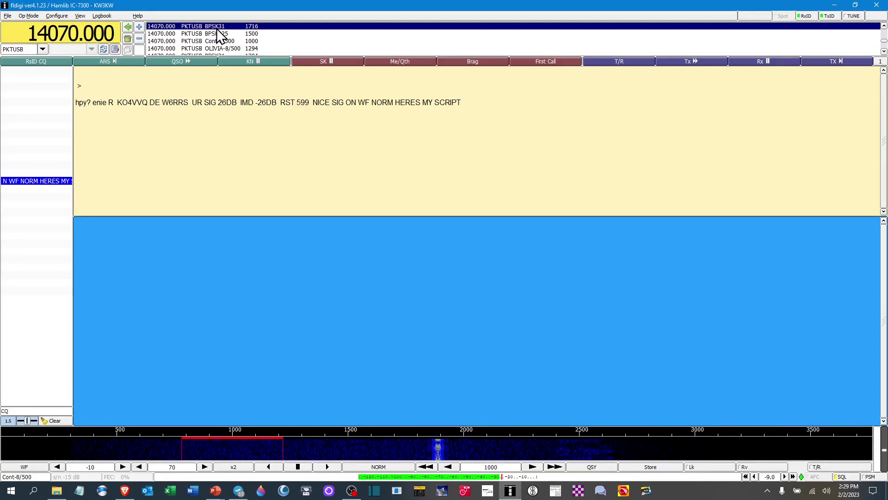
left_click(128, 27)
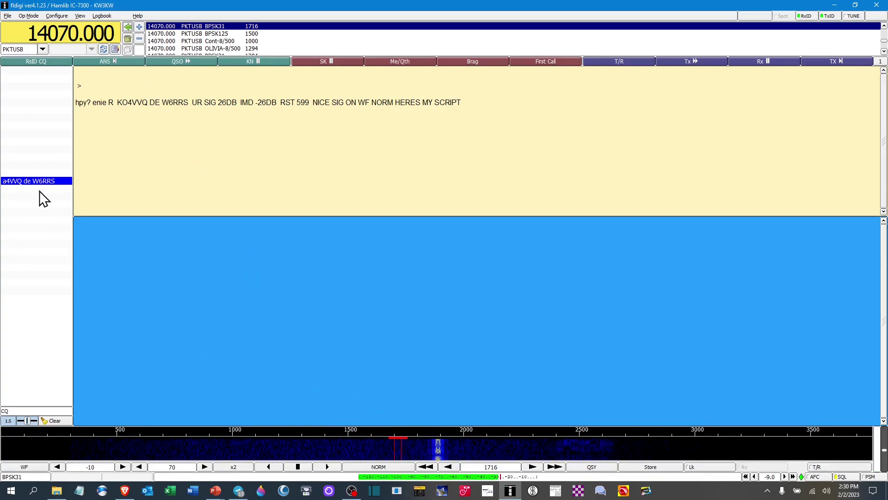
left_click(52, 184)
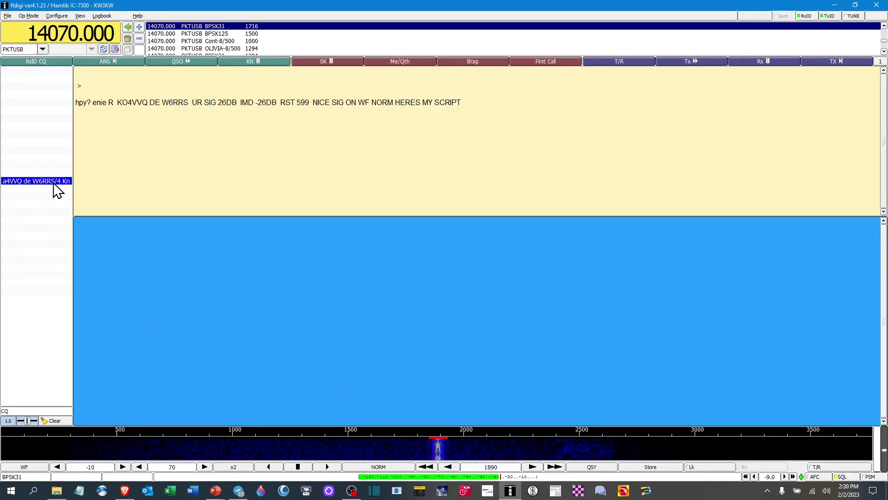